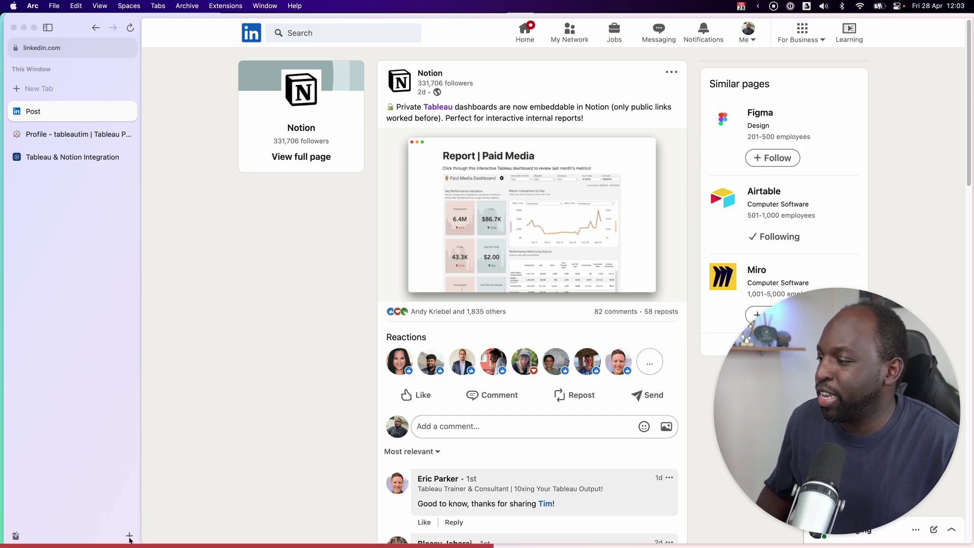
Search Google for 'tableau notion' from the Arc launcher
key(alt+space)
text(tab)
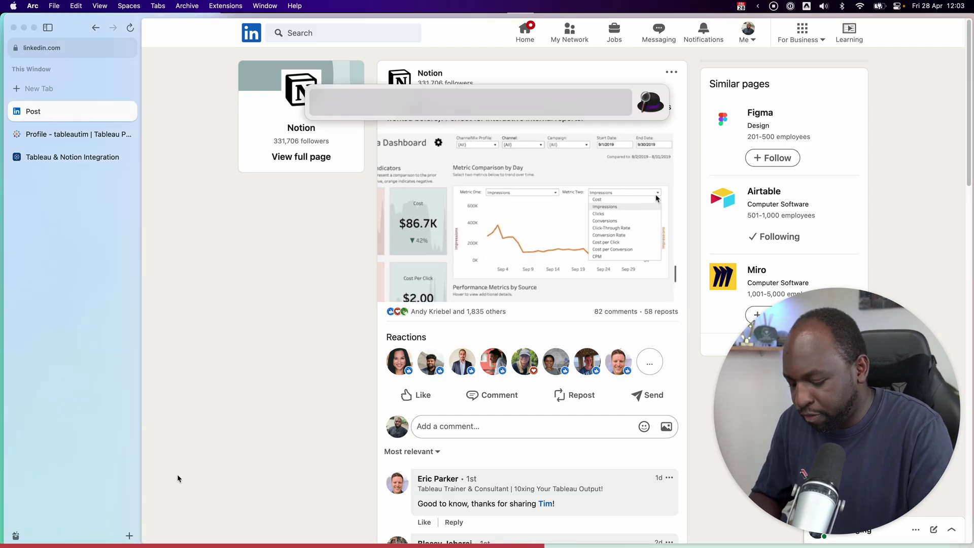
text(leau notion)
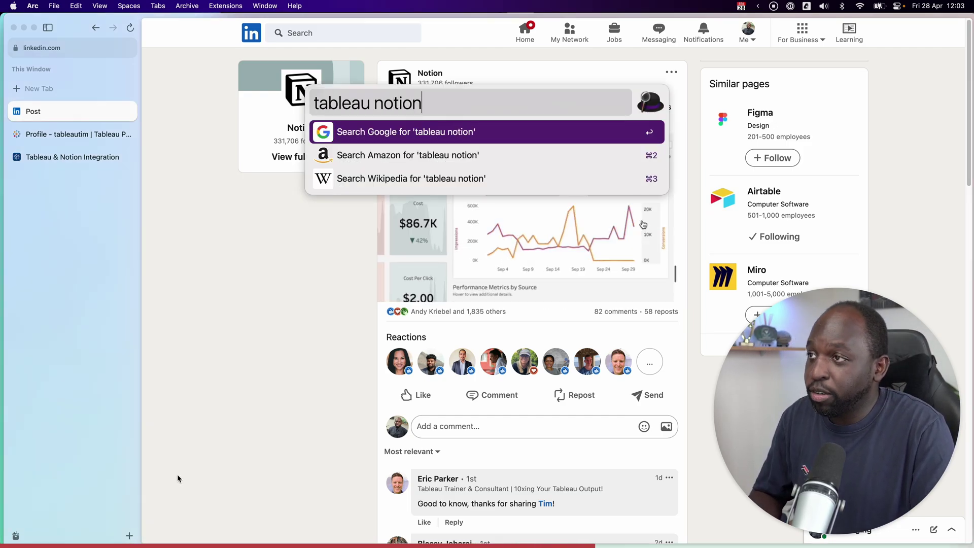
key(Return)
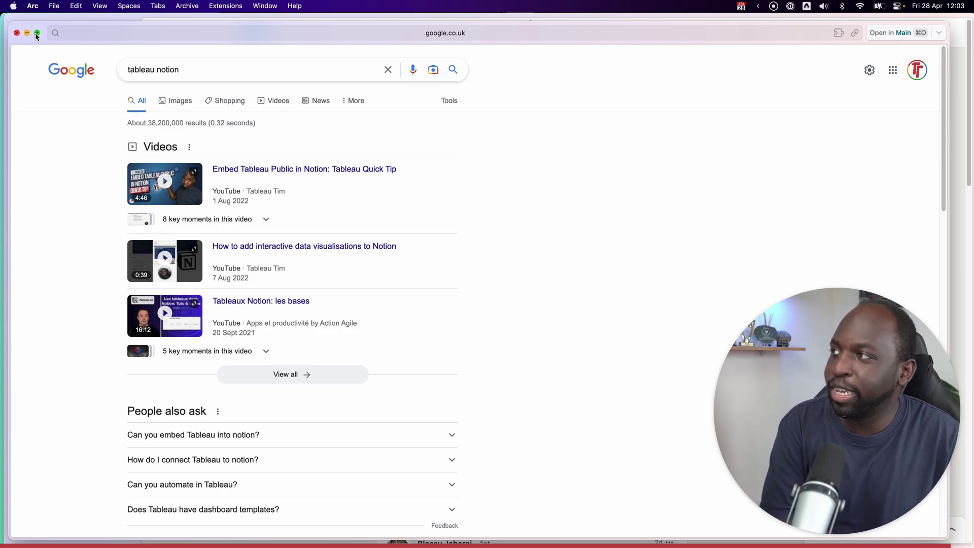
Close the Google window and scroll to the Tableau Public profile's Vizzes gallery
click(16, 33)
click(59, 134)
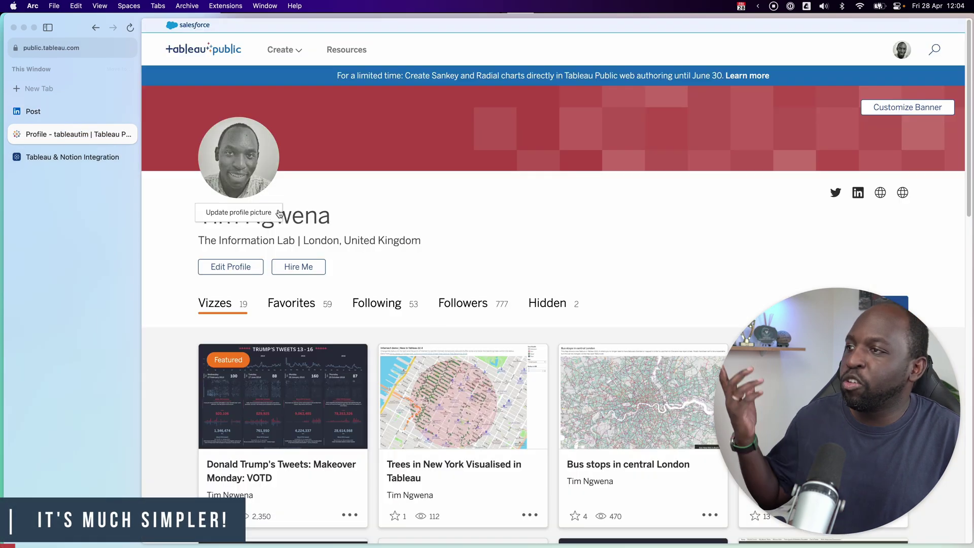
scroll(600, 253, down, 5)
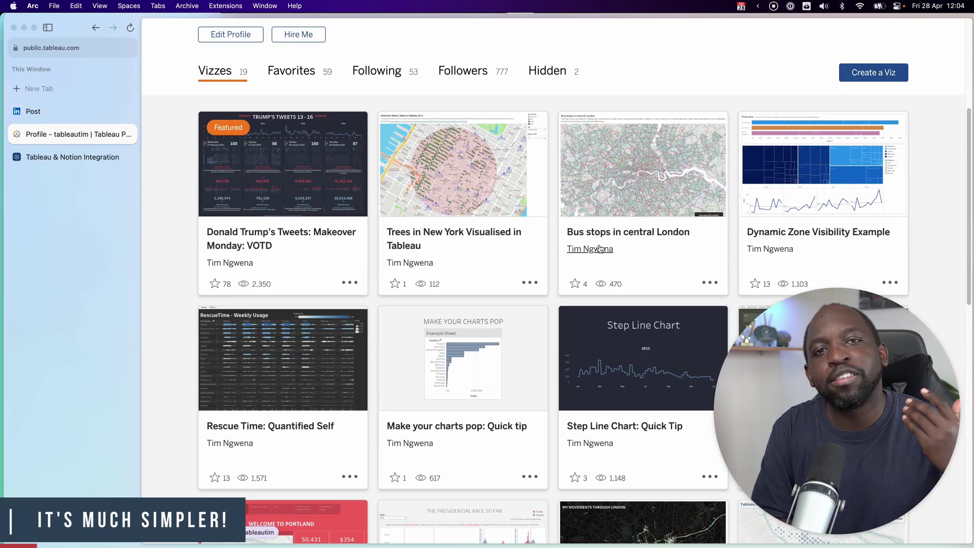
scroll(601, 249, down, 1)
scroll(607, 271, up, 3)
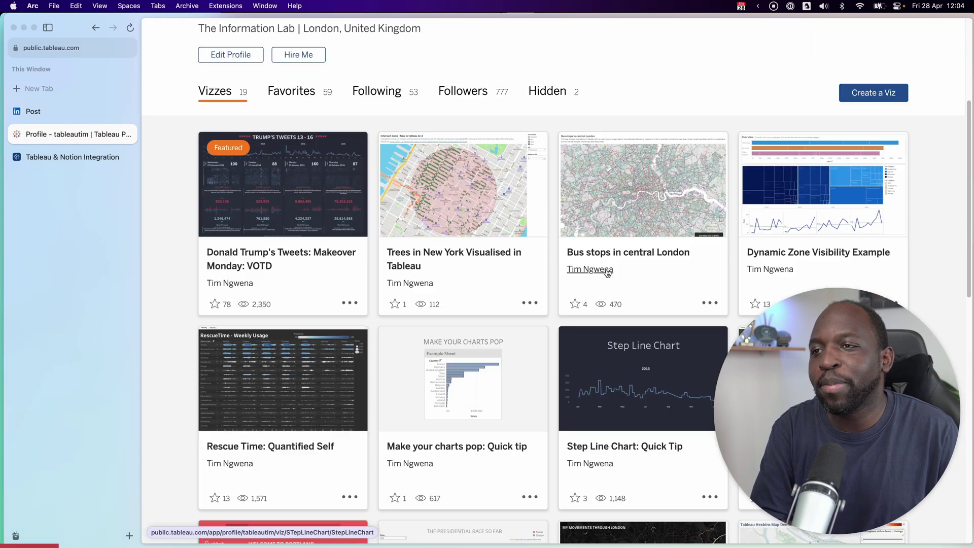
scroll(607, 271, down, 3)
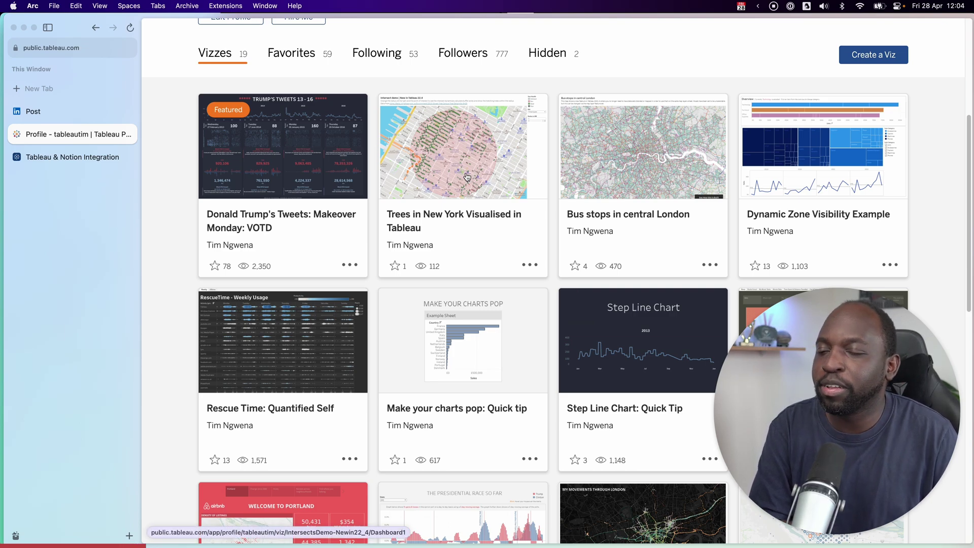
Open the Donald Trump's Tweets viz and select the link in its Share dialog
click(319, 150)
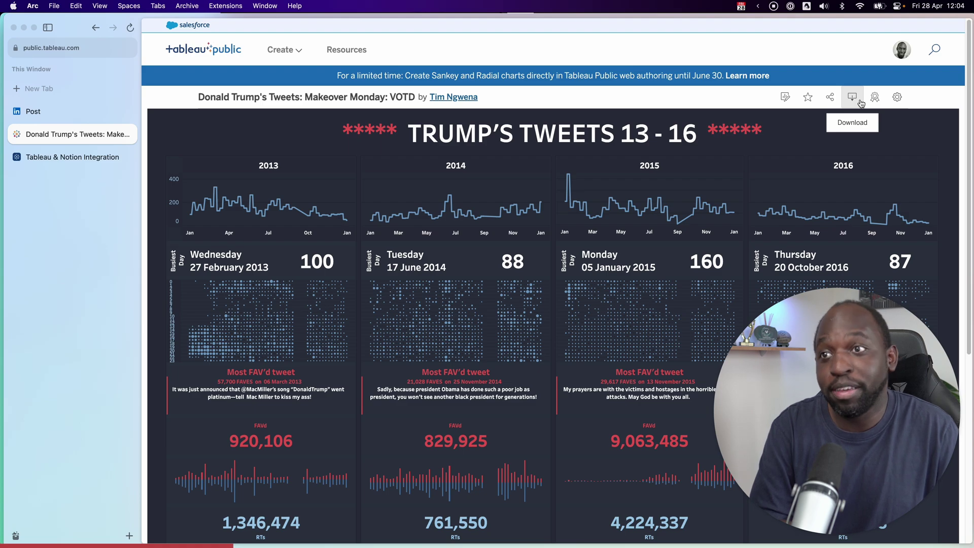
click(830, 97)
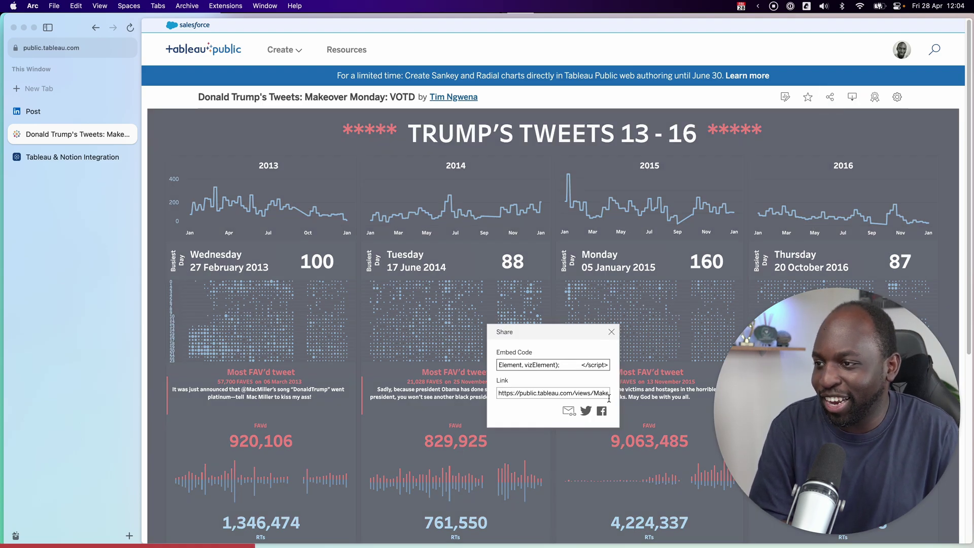
click(589, 392)
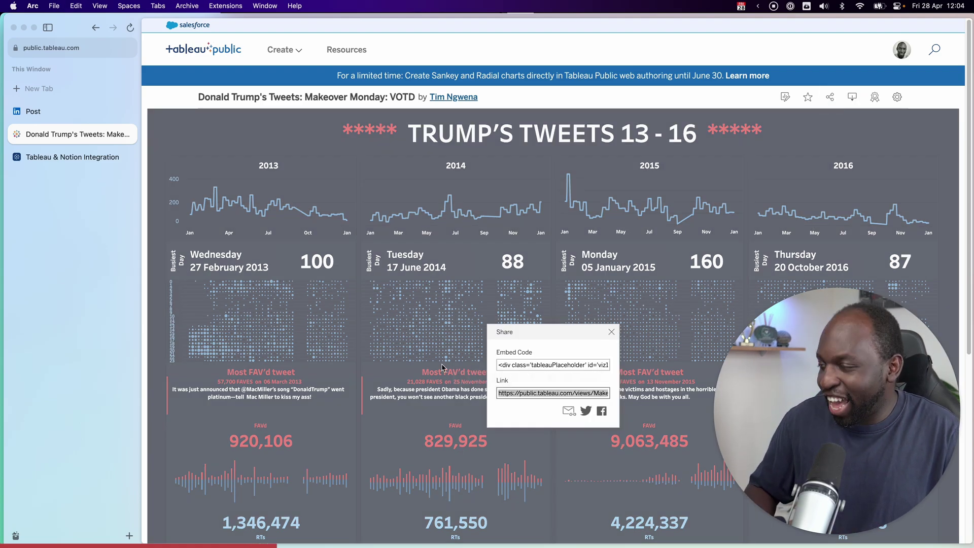
Add a /embed block below the LinkedIn link containing the pasted Trump's Tweets viz URL
click(66, 159)
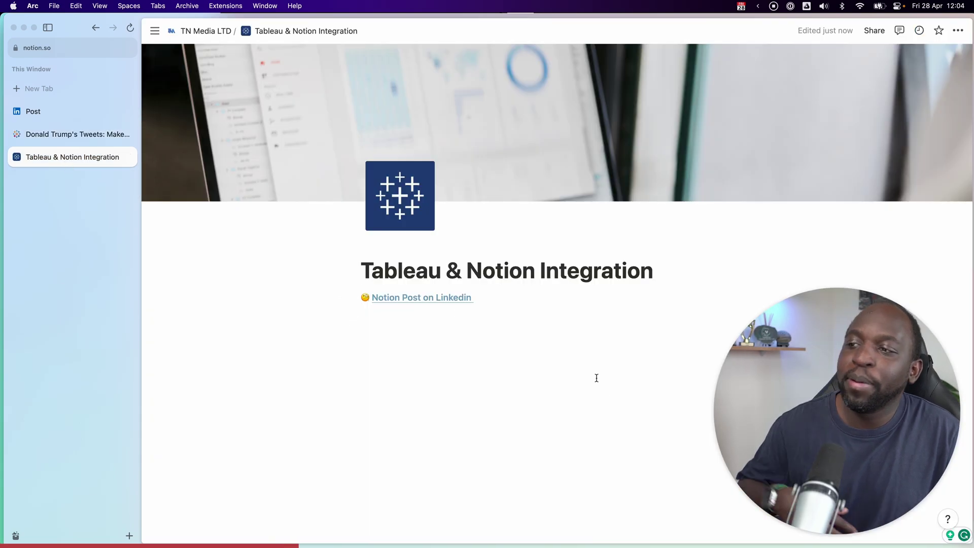
click(445, 342)
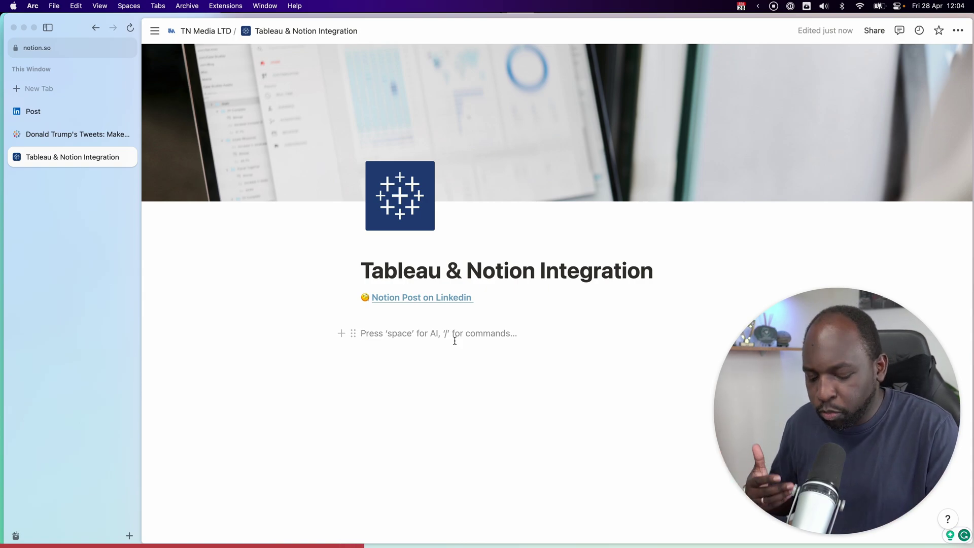
text(/)
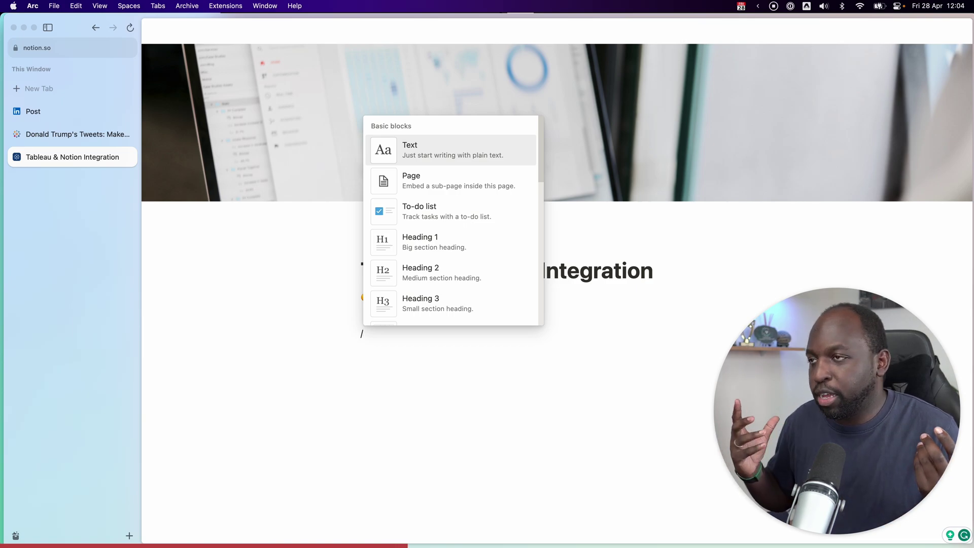
text(emb)
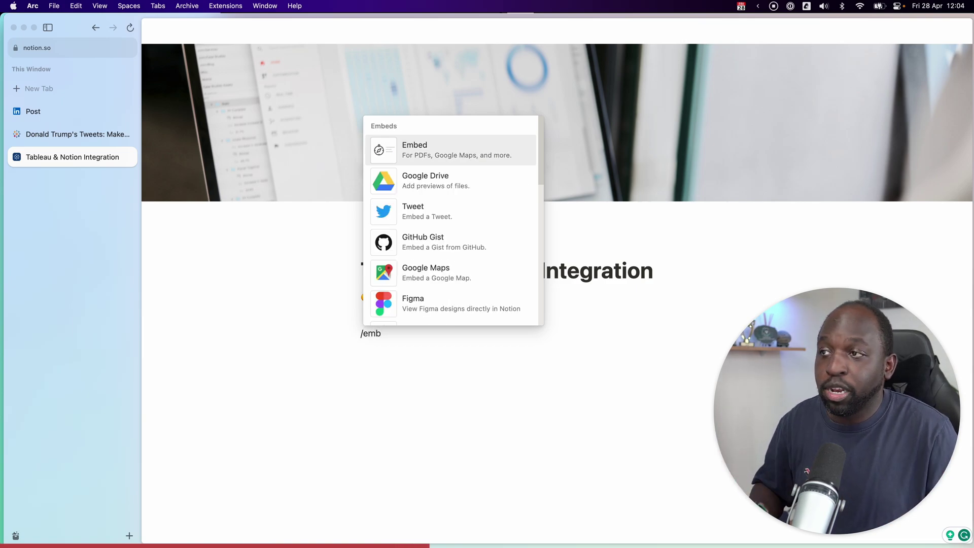
click(462, 160)
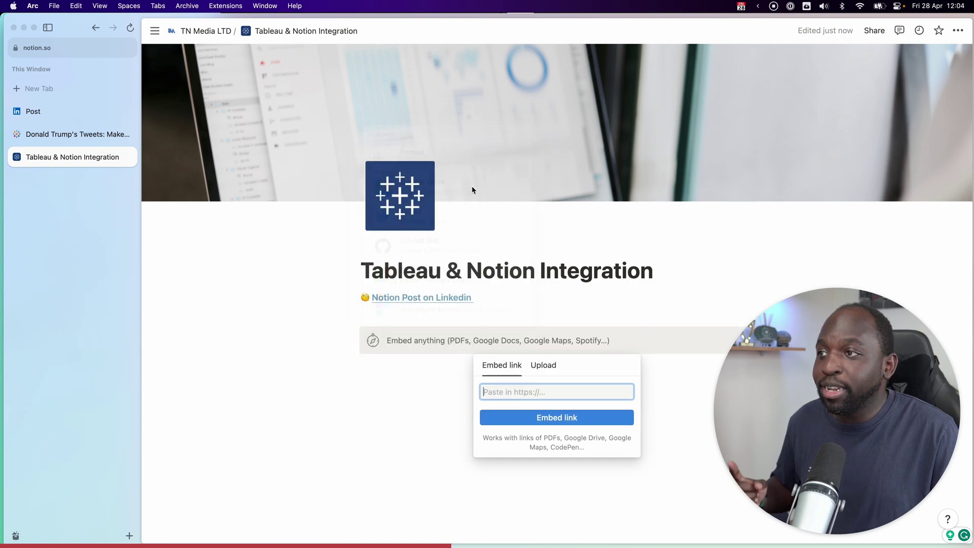
key(super+v)
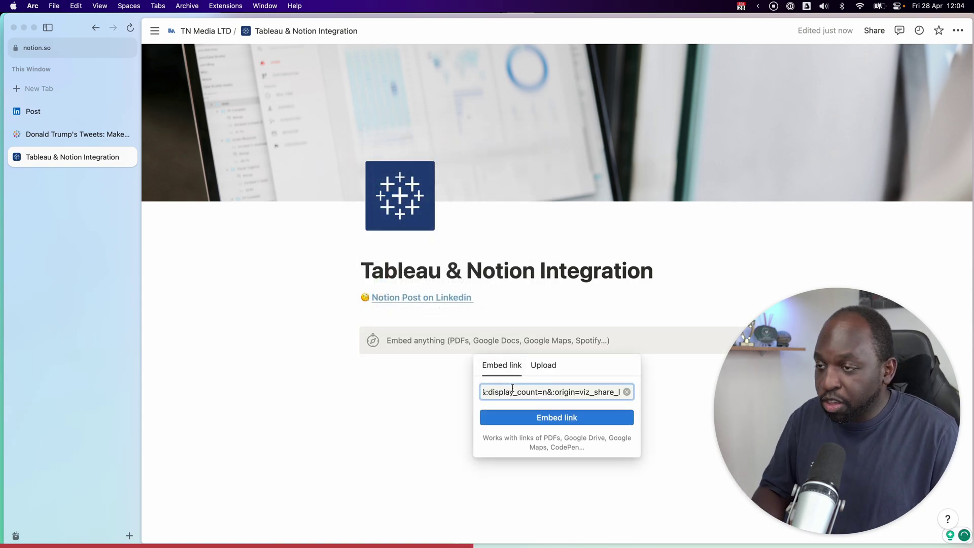
click(549, 416)
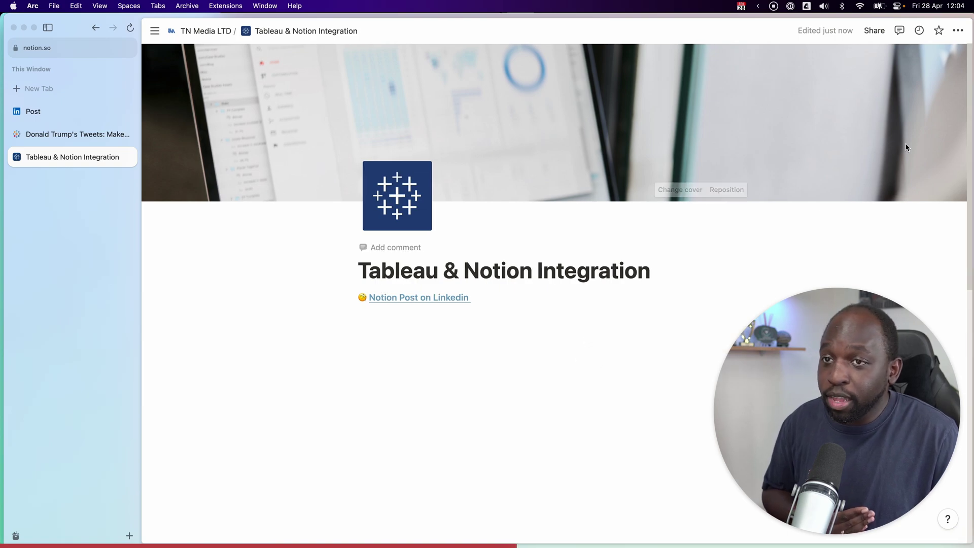
Widen the embedded Trump's Tweets dashboard by dragging its left edge outward
scroll(540, 311, down, 5)
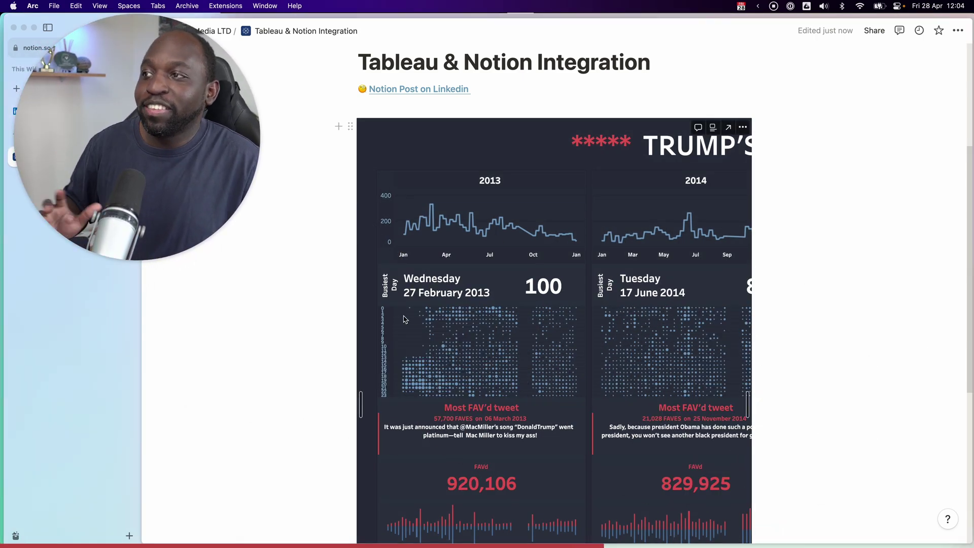
scroll(345, 345, down, 3)
scroll(348, 352, down, 3)
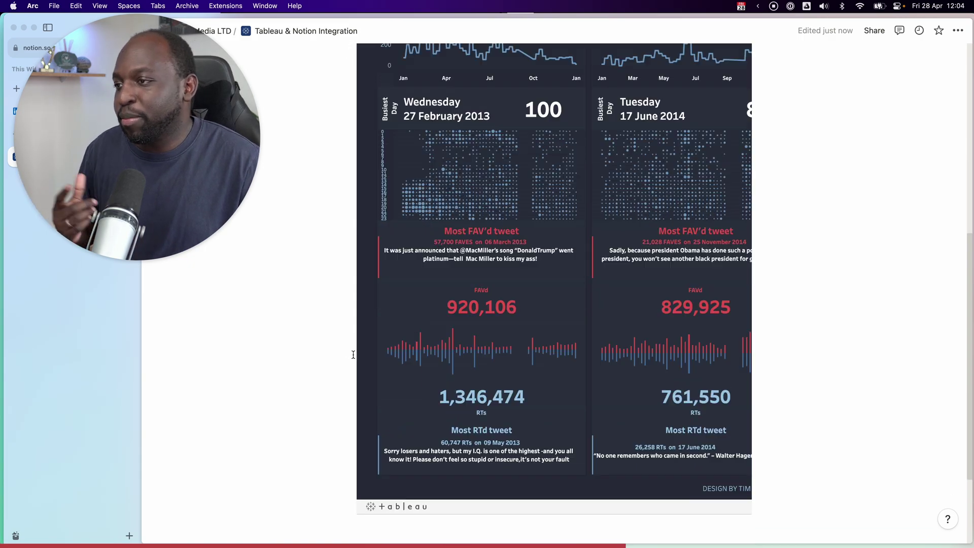
scroll(352, 352, up, 5)
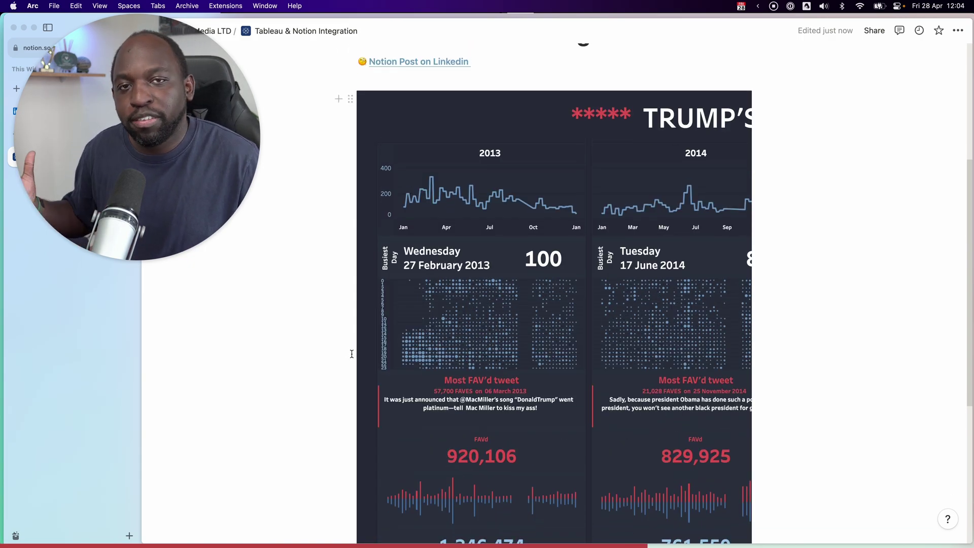
mouse_move(363, 373)
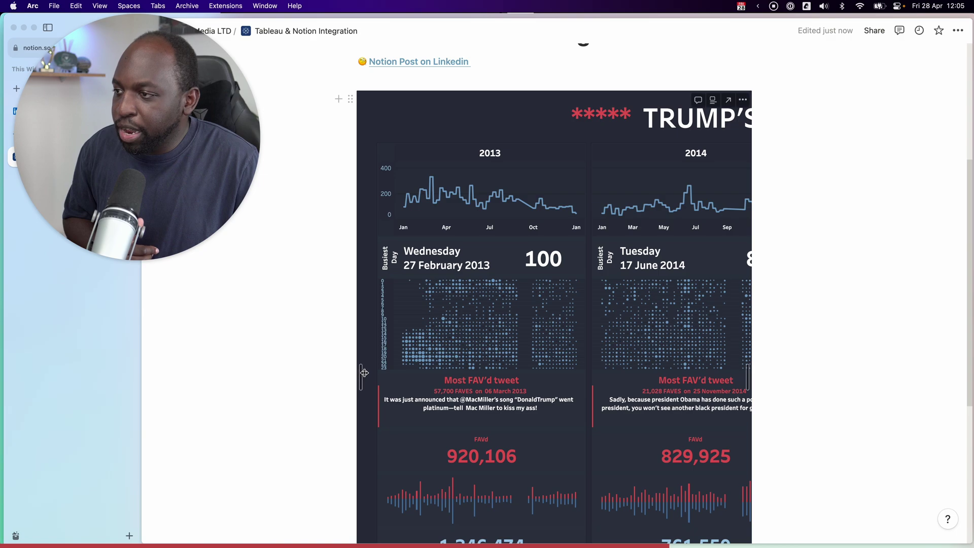
drag(364, 373, 195, 384)
Adjust the embed's height to fit the dashboard and add an empty block below it
scroll(881, 380, down, 2)
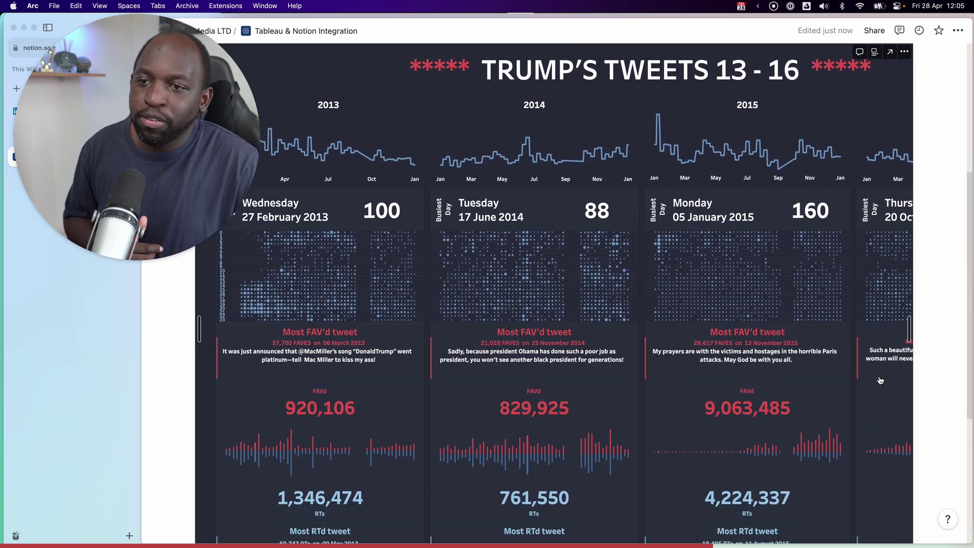
scroll(881, 380, down, 5)
mouse_move(562, 462)
mouse_down()
mouse_move(560, 372)
mouse_move(563, 443)
mouse_up()
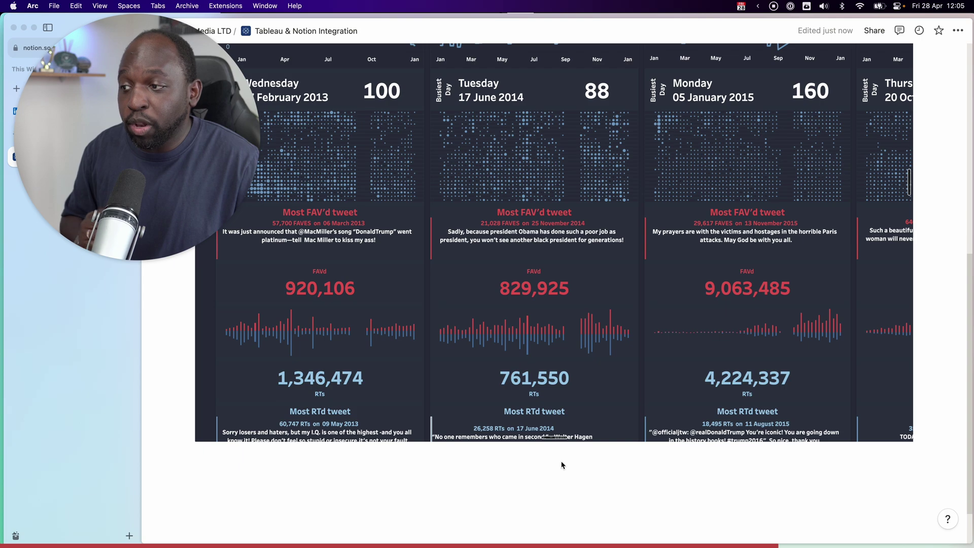
click(561, 465)
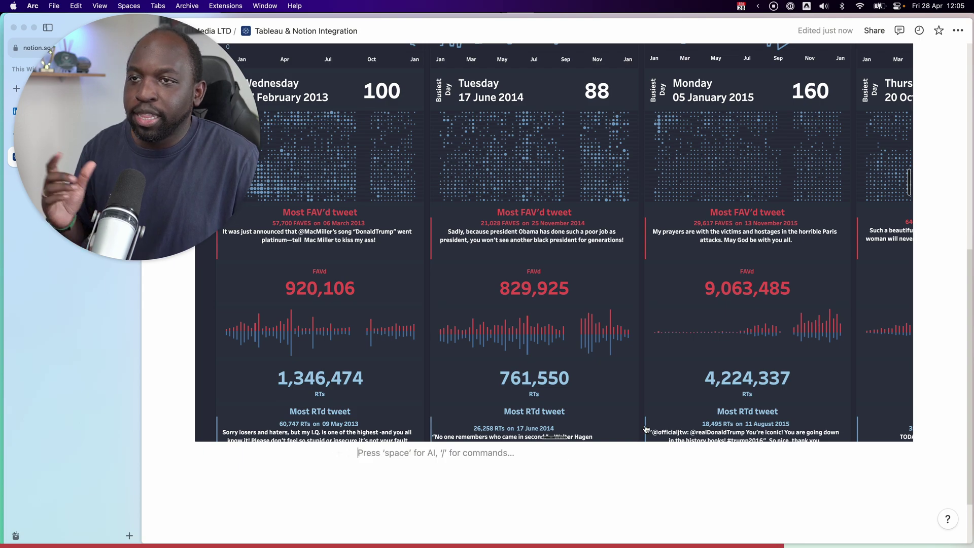
click(553, 437)
scroll(742, 324, down, 1)
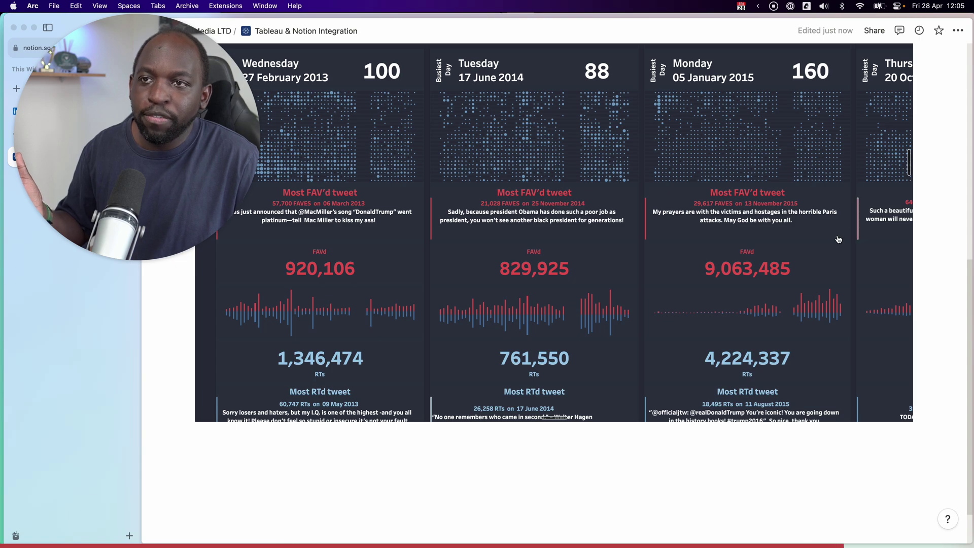
scroll(591, 411, up, 8)
scroll(591, 403, down, 1)
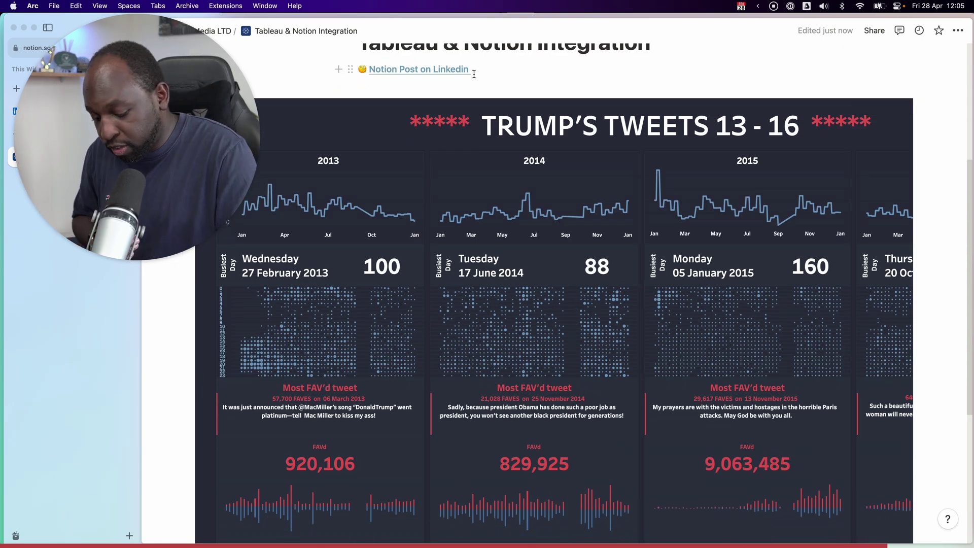
Zoom the browser out to 80% so the 2013–2016 columns fit on screen
key(super+minus)
key(super+minus)
key(super+minus)
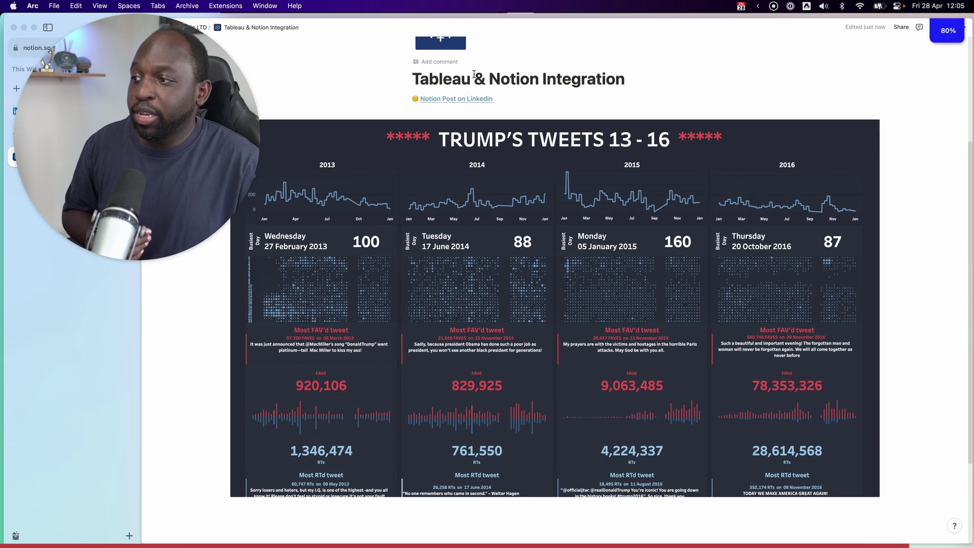
scroll(925, 220, up, 5)
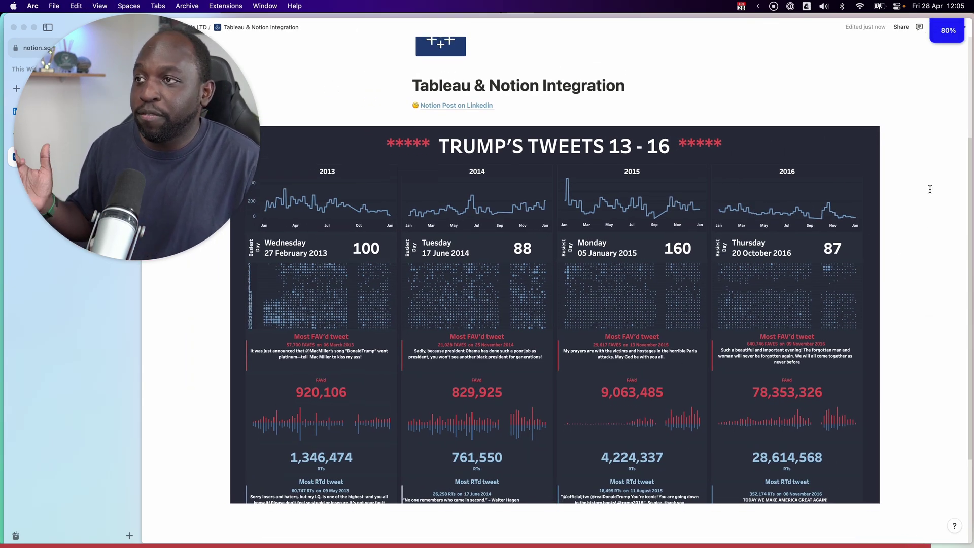
scroll(883, 210, down, 1)
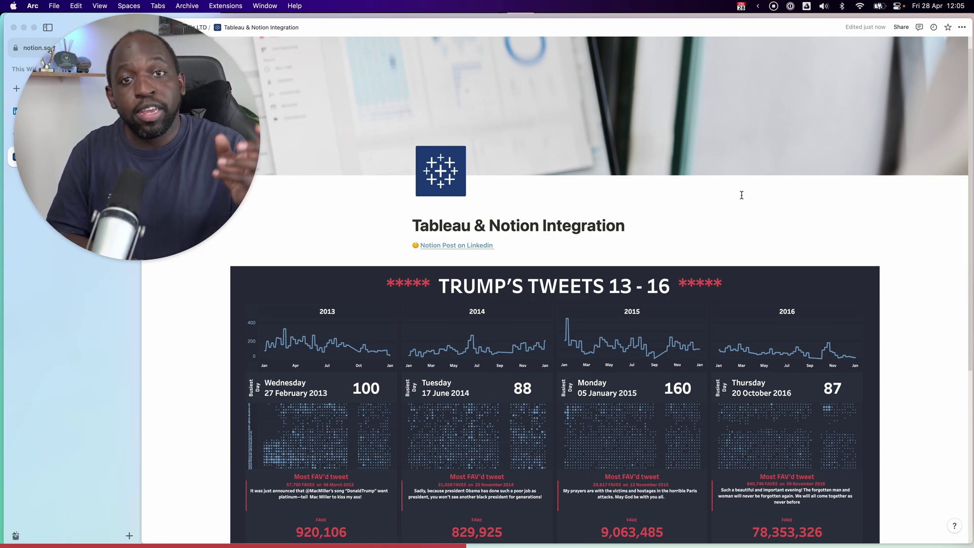
Select the Trump's Tweets share link, then return to the LinkedIn post on Tableau embeds
key(ctrl+Up)
key(ctrl+Up)
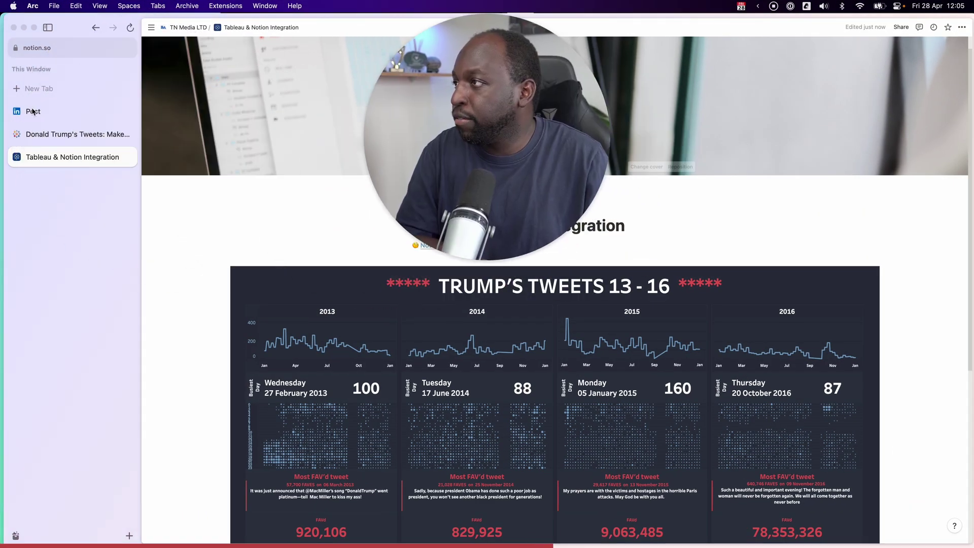
click(23, 134)
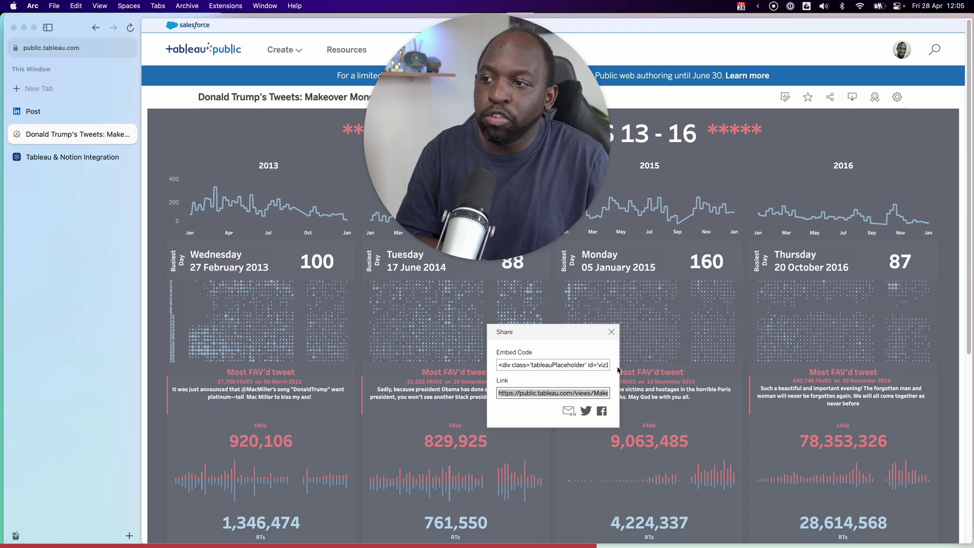
right_click(538, 396)
click(533, 396)
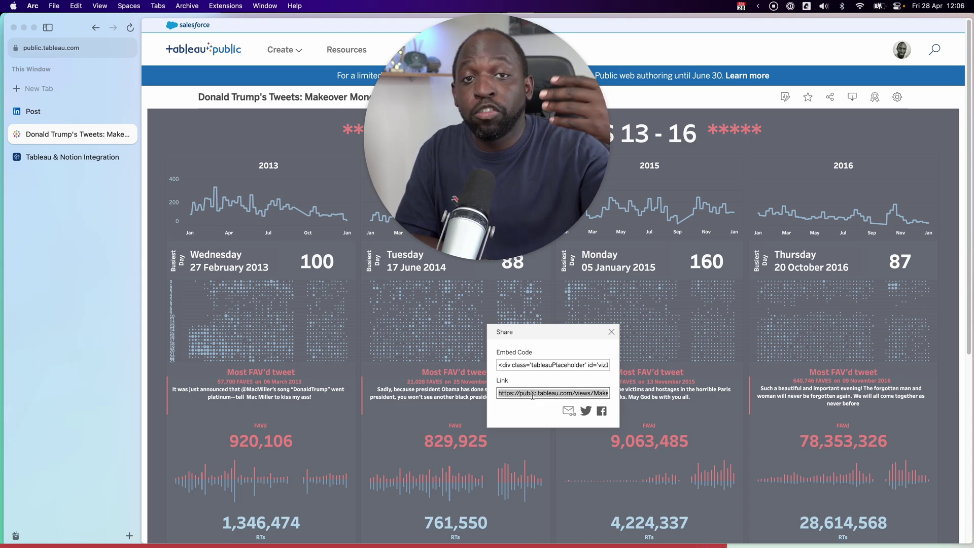
click(30, 112)
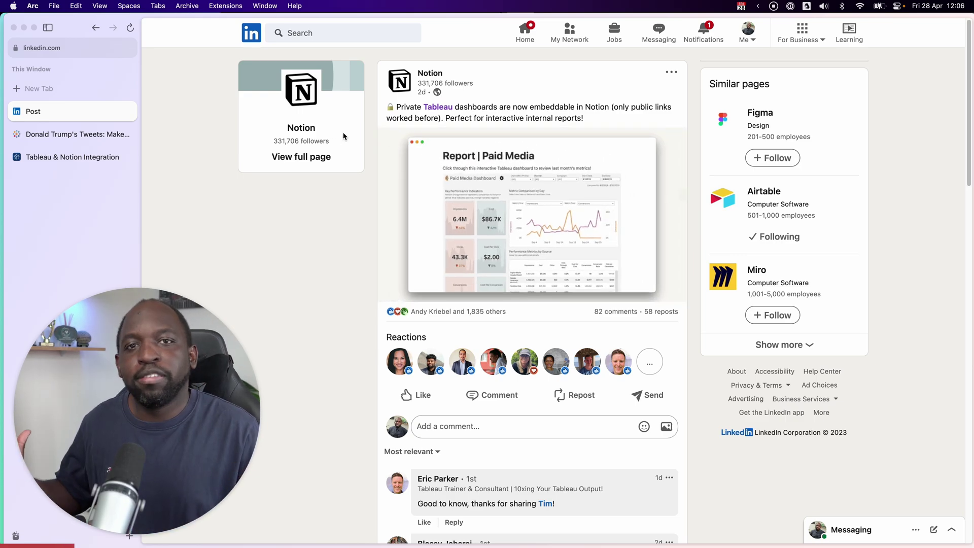
Browse the Tableau Public Vizzes list, then return to the Tableau & Notion Integration page
click(79, 135)
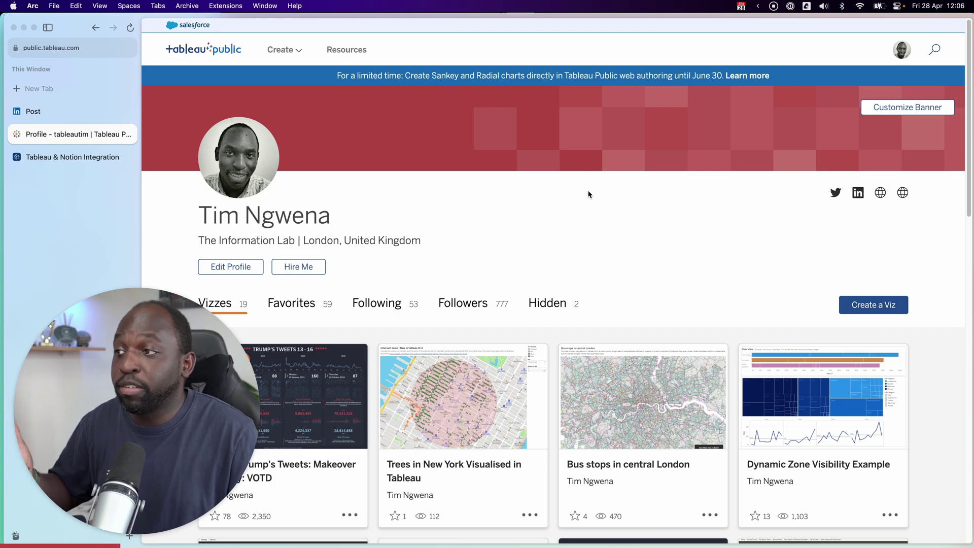
scroll(588, 231, down, 5)
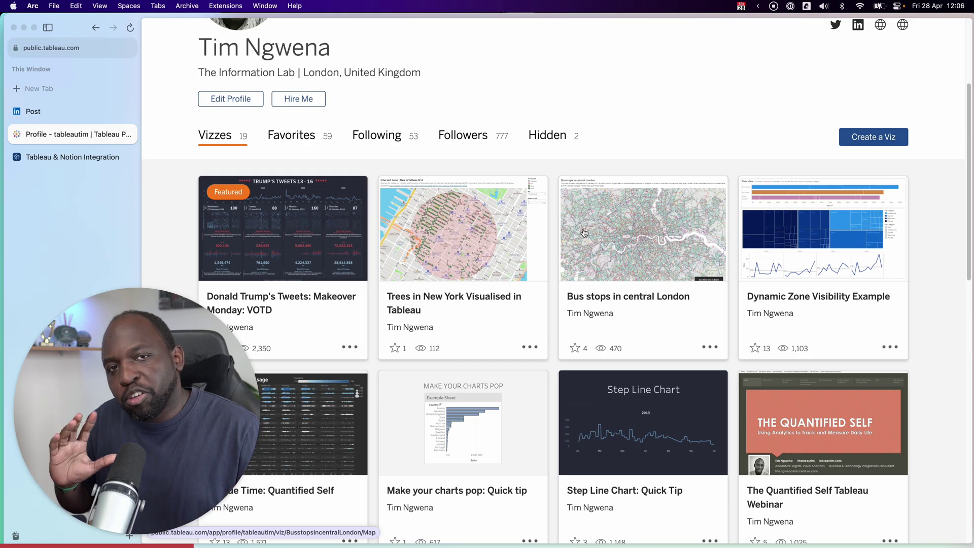
key(ctrl+Up)
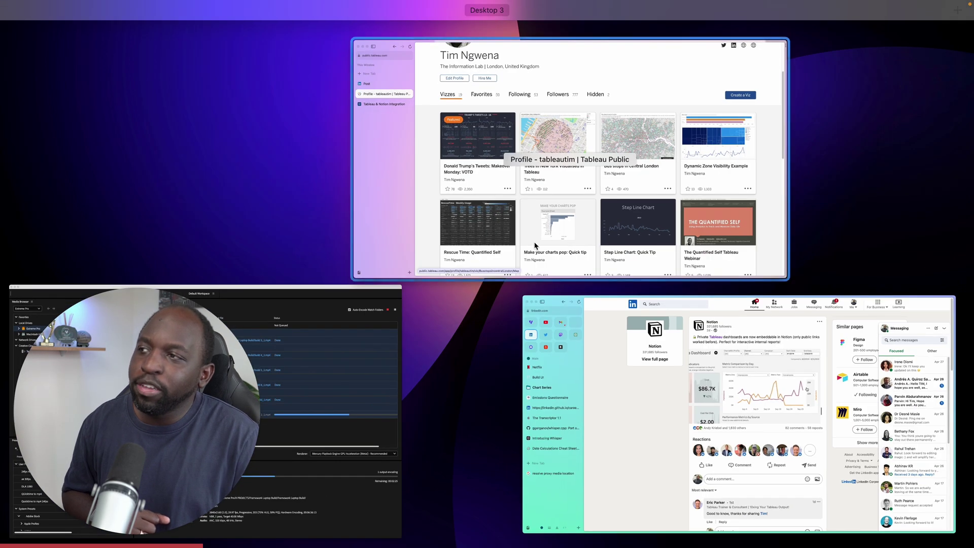
click(710, 405)
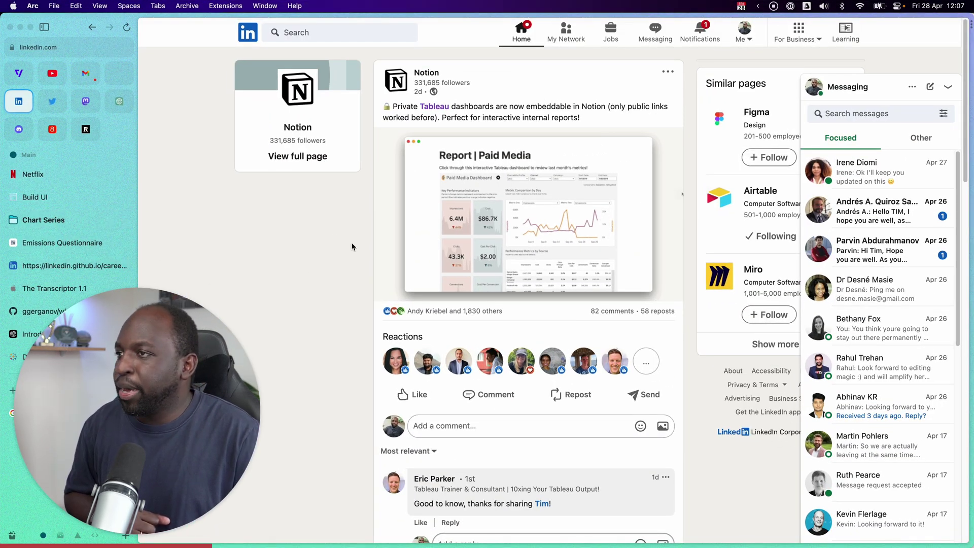
key(ctrl+Up)
click(482, 231)
click(81, 157)
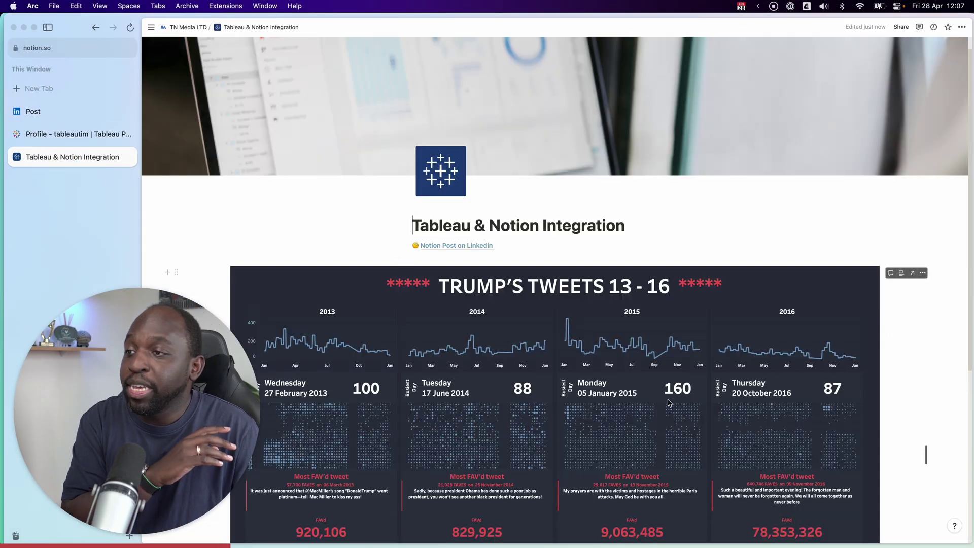
Delete the Trump's Tweets embed from its block menu and start an empty block under the link
scroll(659, 385, down, 1)
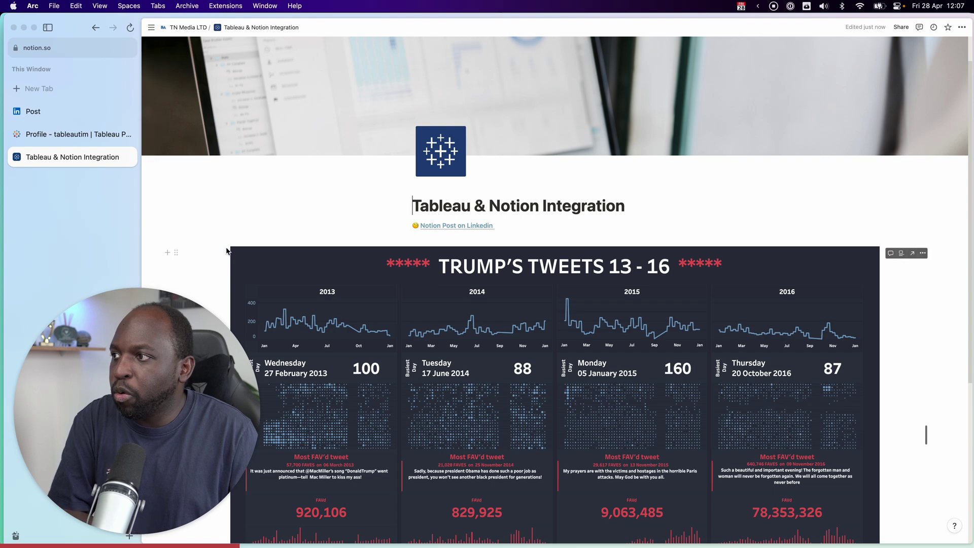
click(174, 254)
click(352, 202)
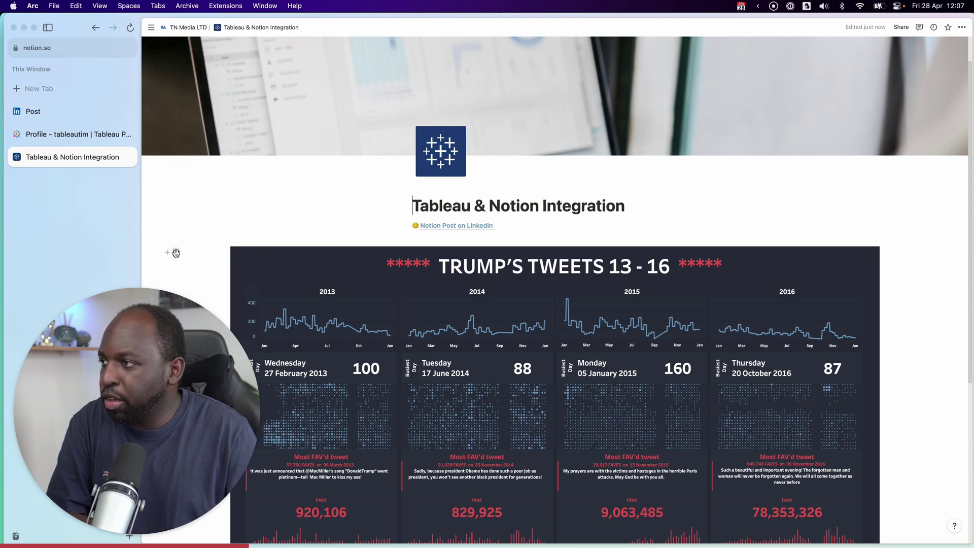
click(176, 256)
click(203, 191)
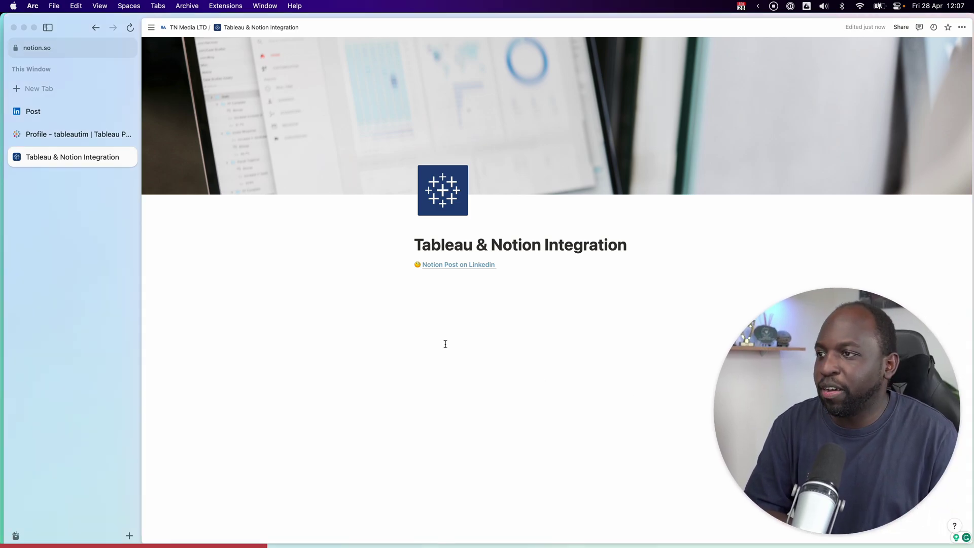
click(463, 317)
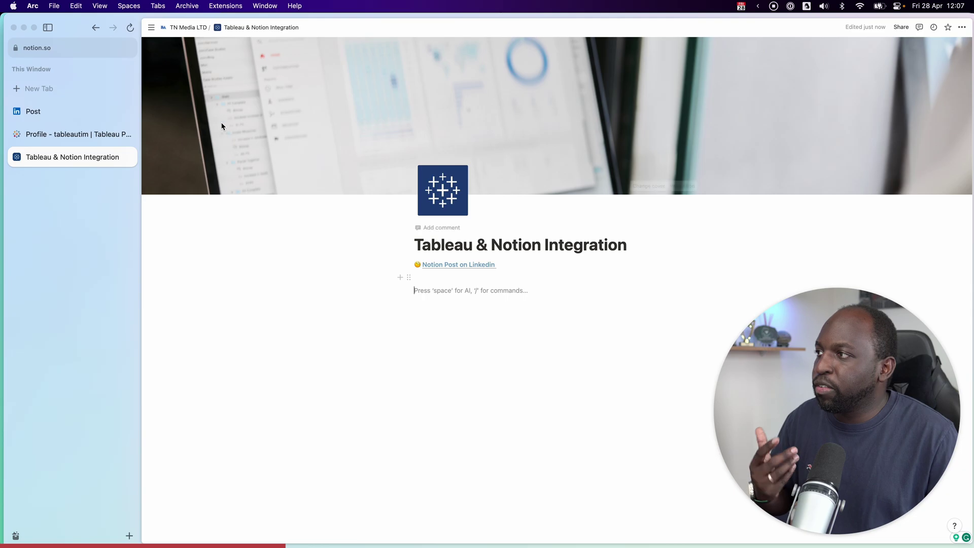
Select The Presidential Race viz's share link in Tableau Public and switch back to Notion
click(80, 135)
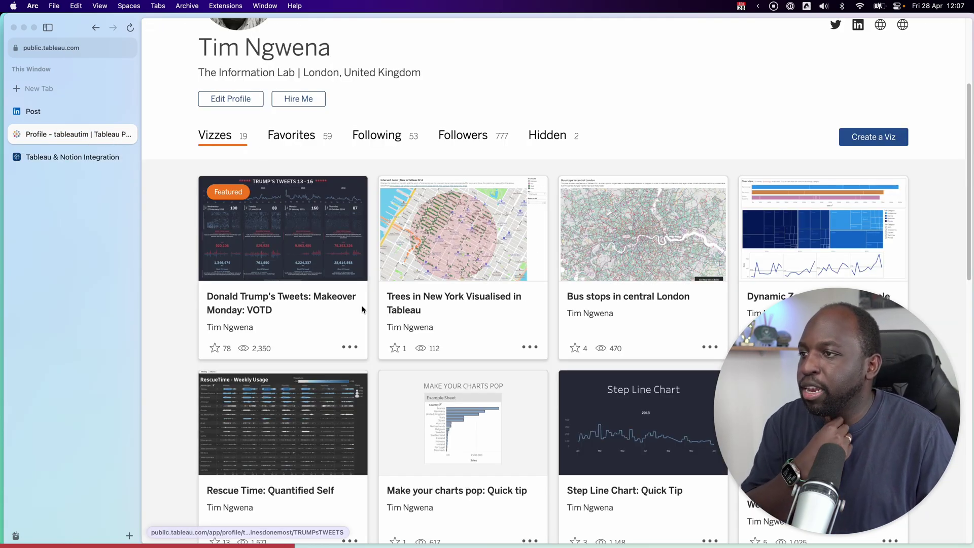
scroll(364, 308, down, 6)
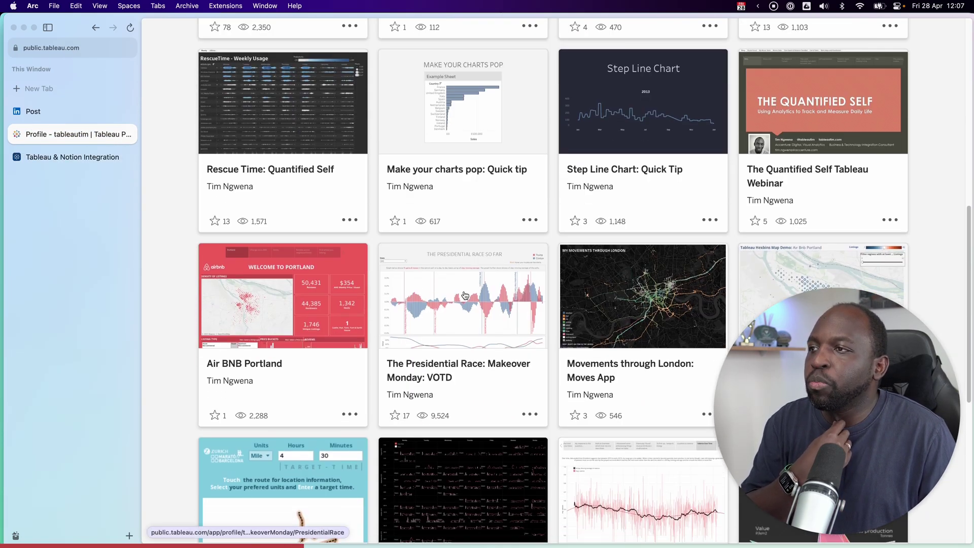
click(455, 300)
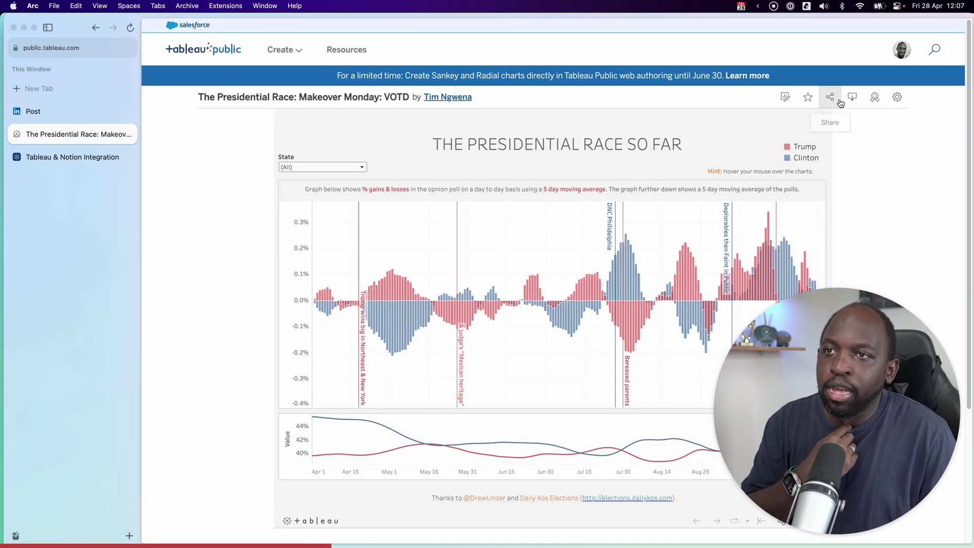
click(832, 102)
click(545, 342)
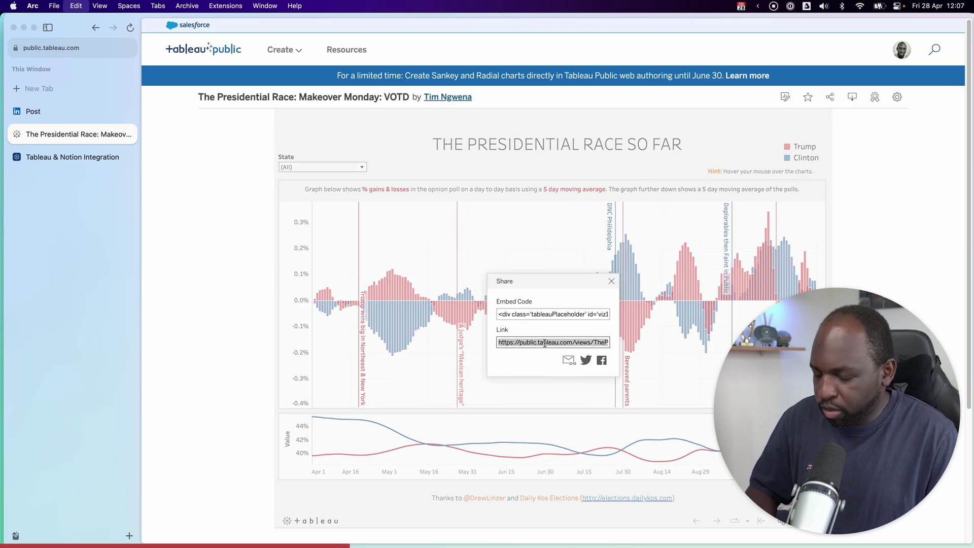
click(79, 164)
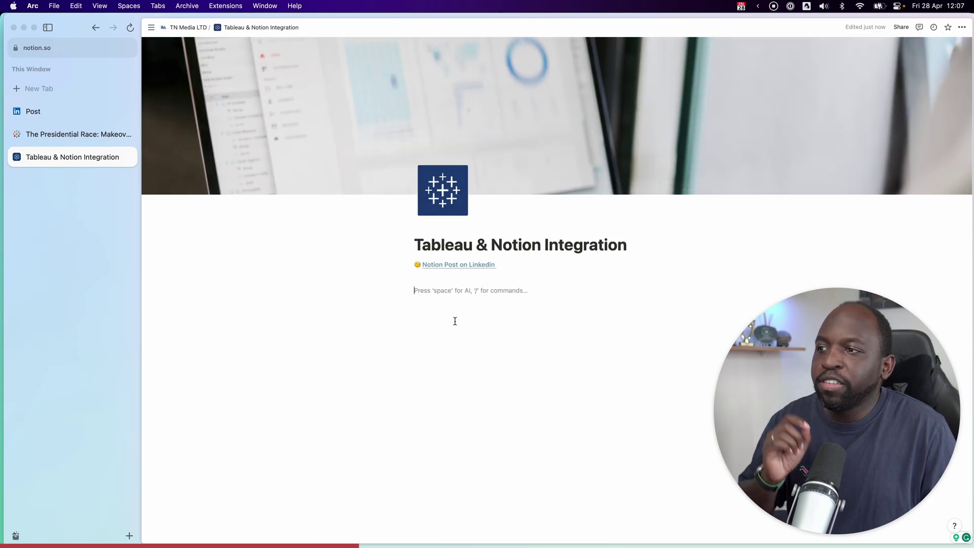
Embed the pasted Tableau Public 'Presidential Race' link below the LinkedIn link and widen the embed
click(415, 292)
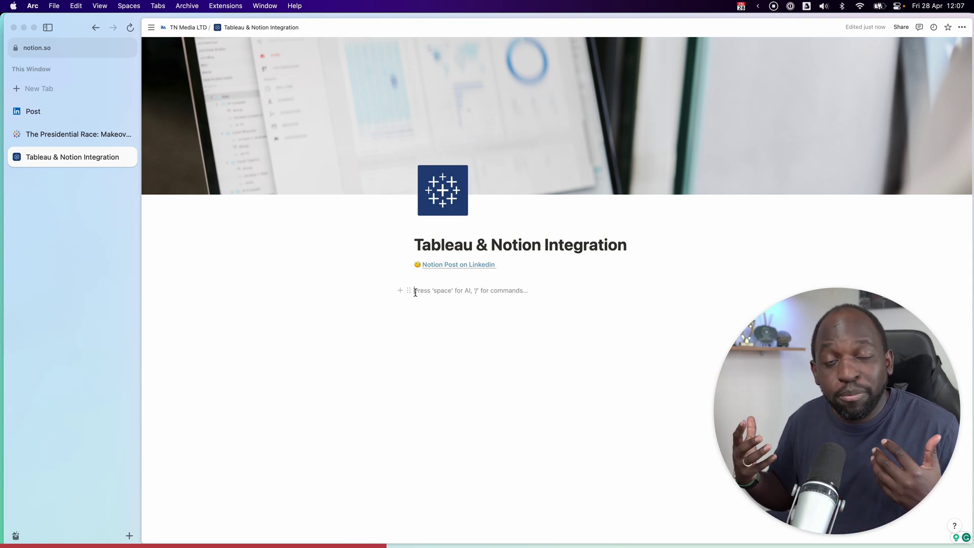
text(/em)
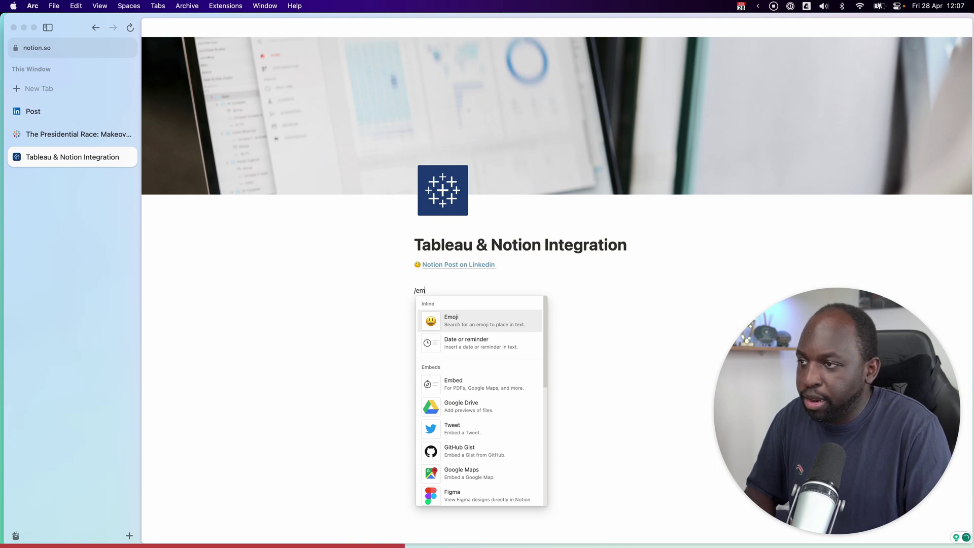
click(479, 384)
key(super+v)
click(556, 352)
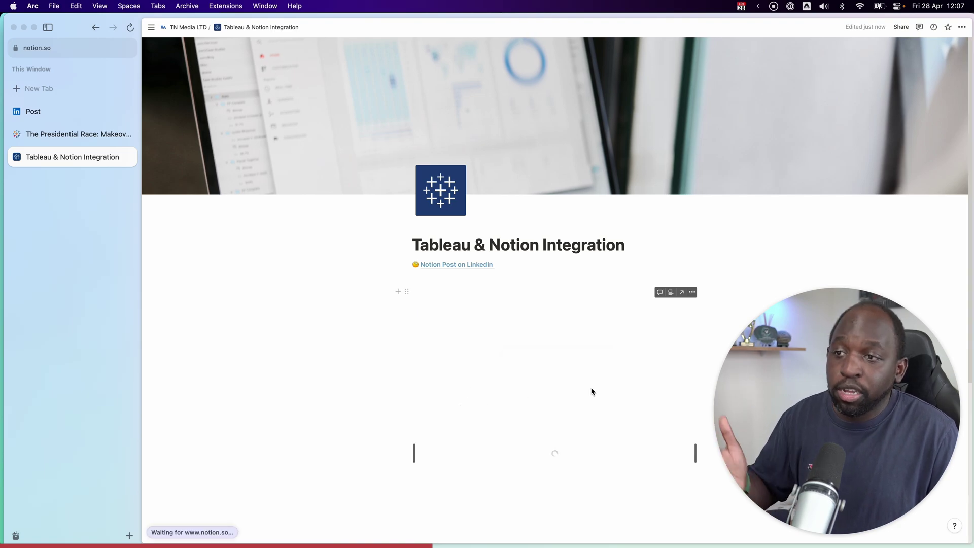
scroll(318, 355, down, 5)
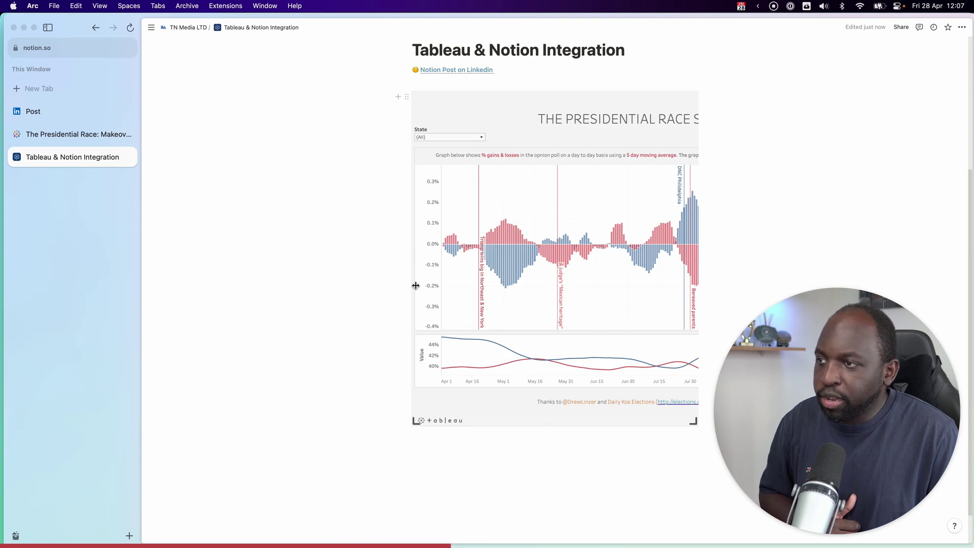
drag(413, 258, 318, 263)
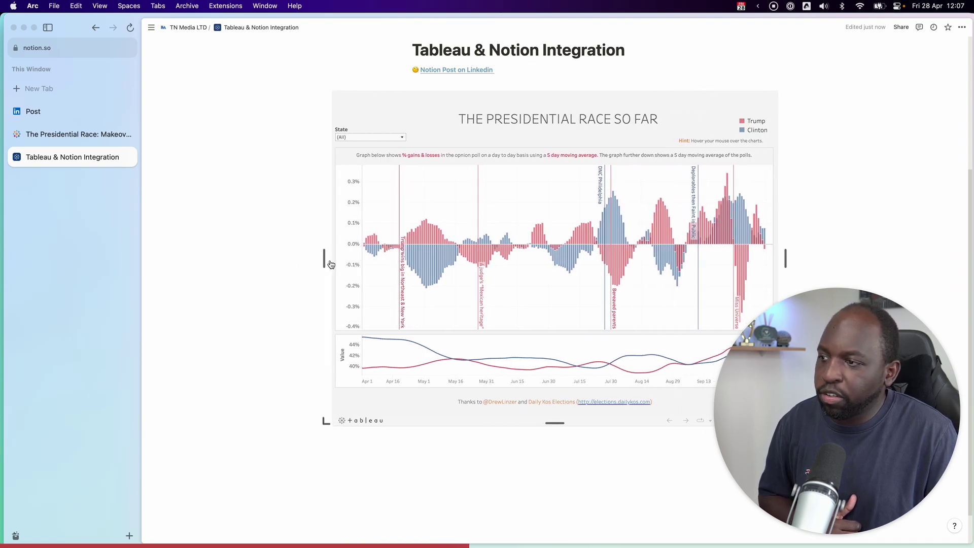
Add a 'Tableau Votd.' small heading (H3) in a new block above the embed
click(515, 79)
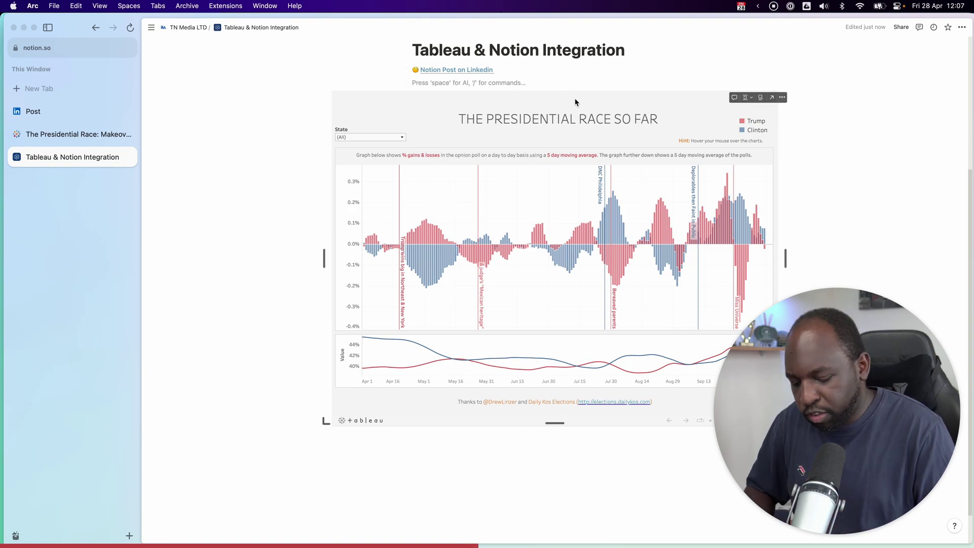
key(Return)
text(/)
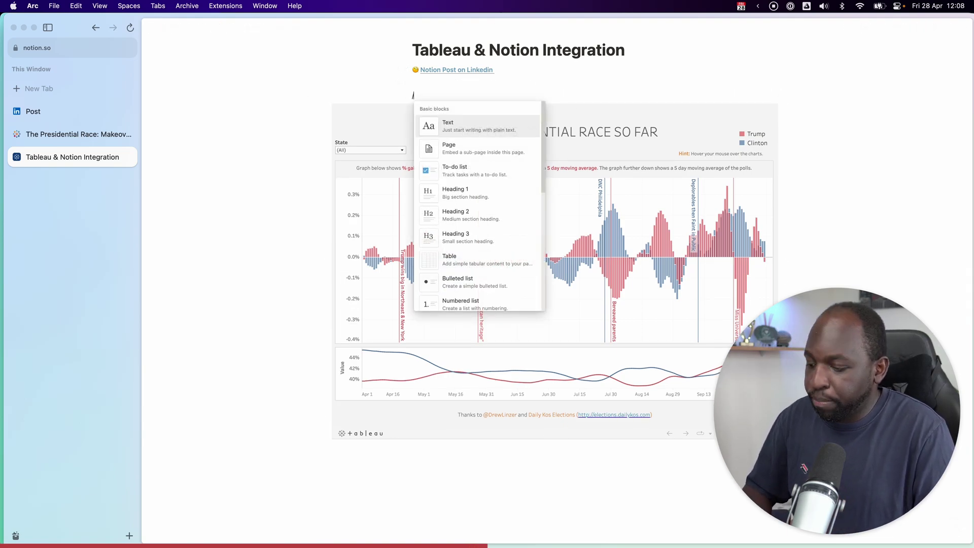
text(h3)
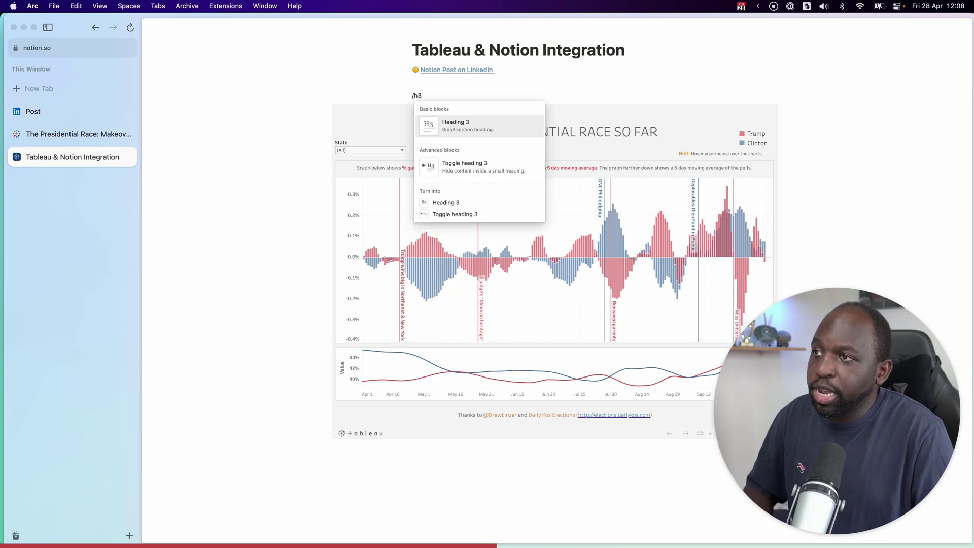
key(Return)
text(Tableau Votd.)
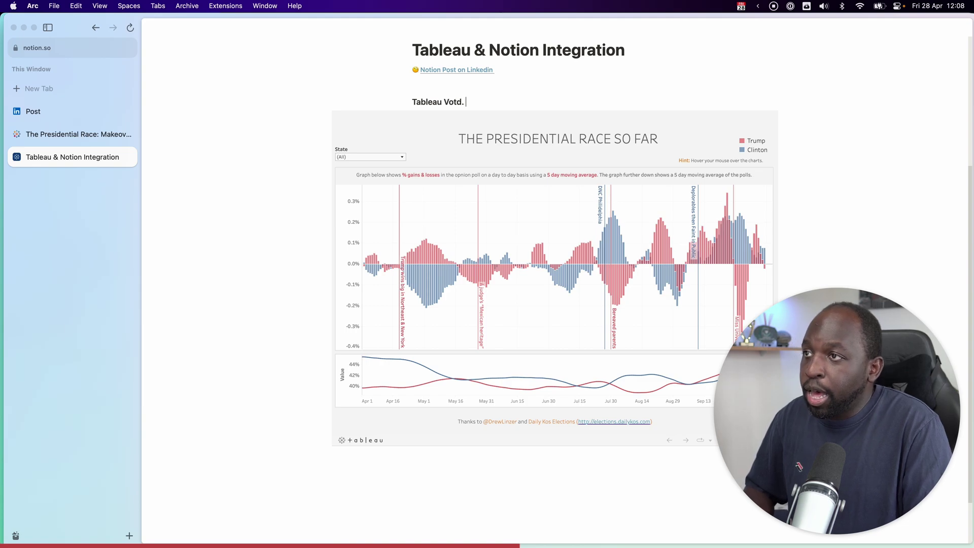
Write 'In this viz i figured out a tracking reference line' below the heading, fixing the capital I
key(Return)
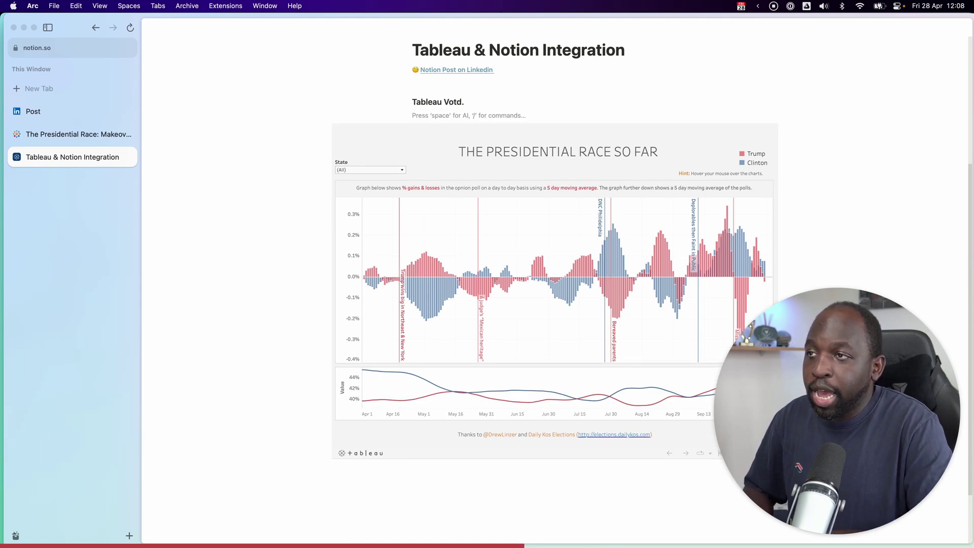
text(in)
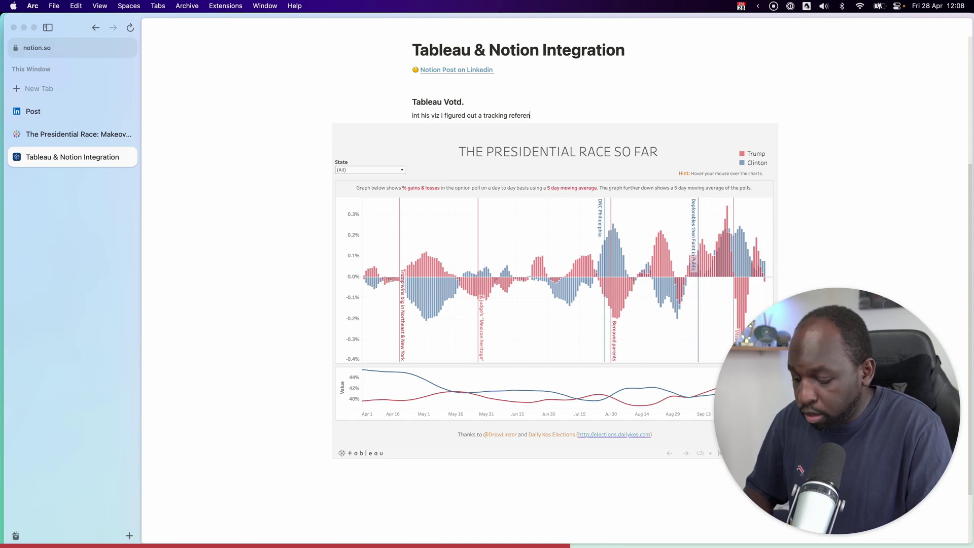
key(Return)
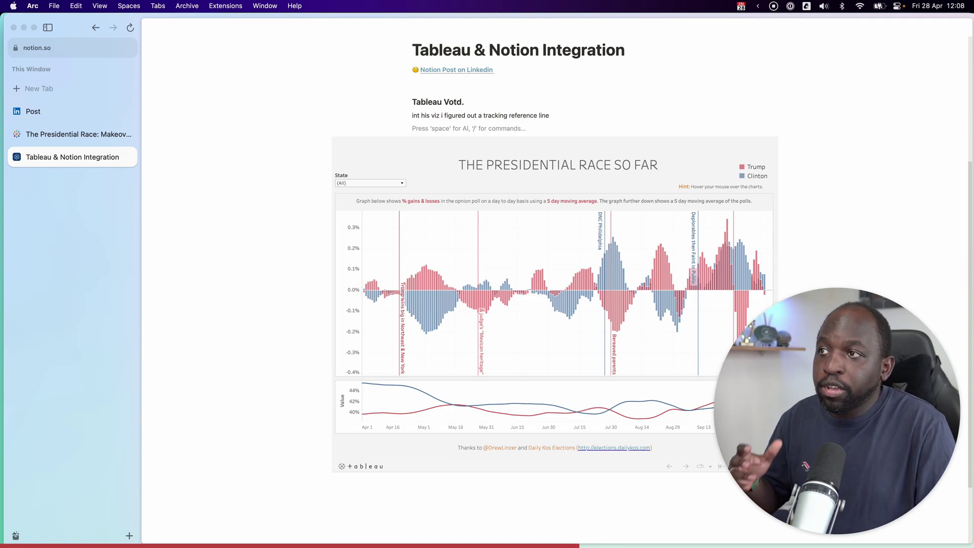
key(BackSpace)
key(Delete)
text(I)
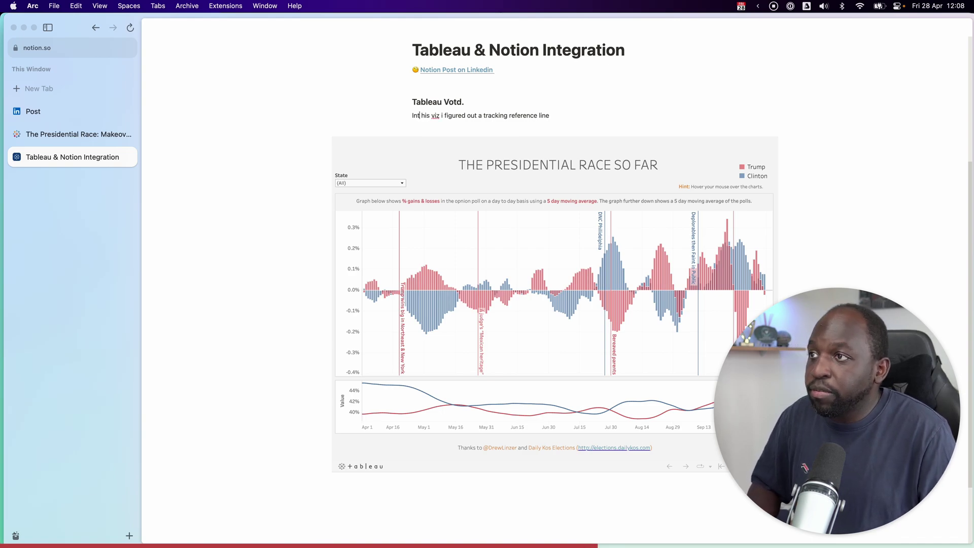
key(Left)
key(BackSpace)
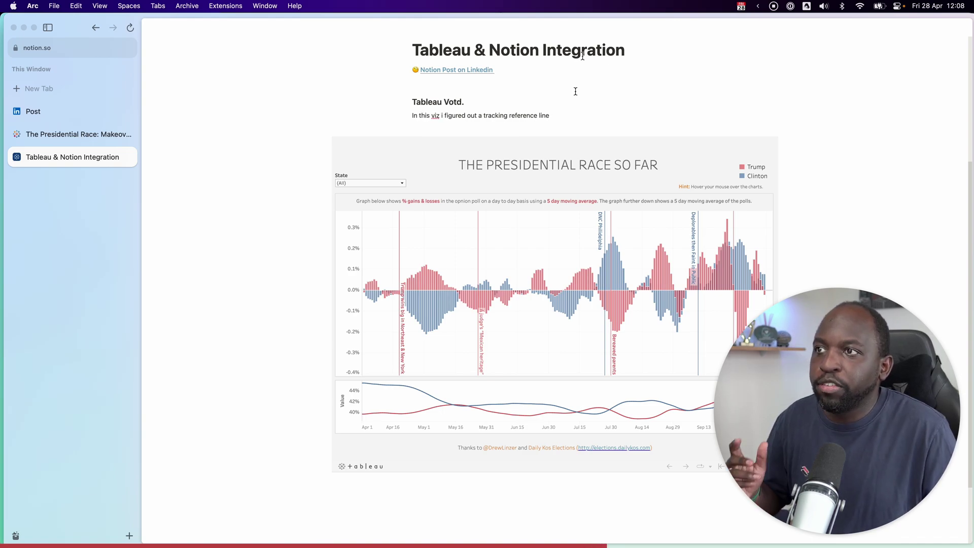
Create a 'View the Viz' toggle list on the line below the description
click(476, 127)
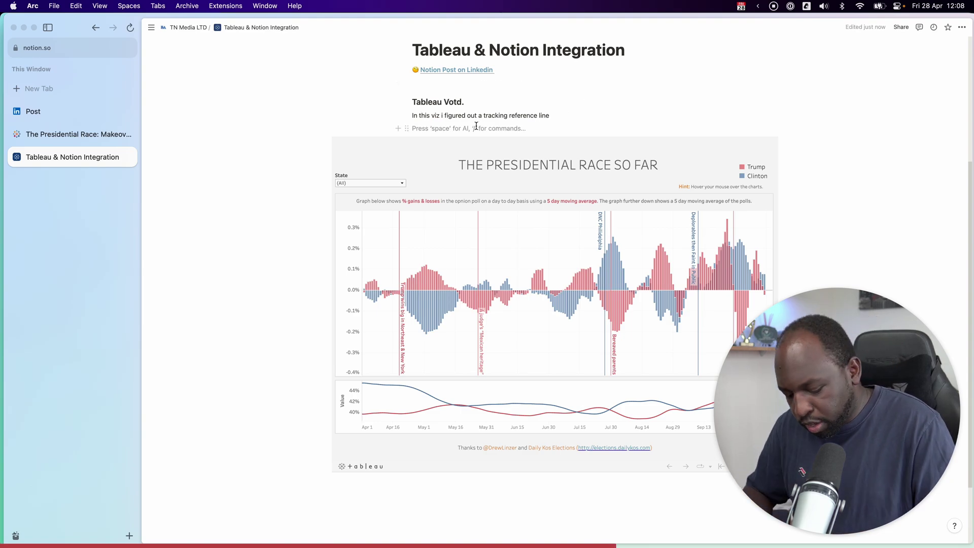
text(/tog)
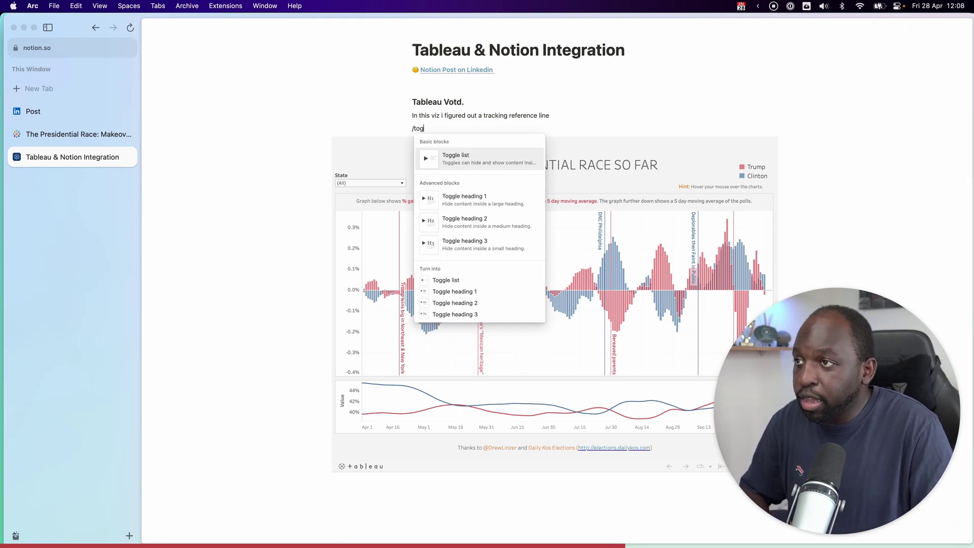
key(Return)
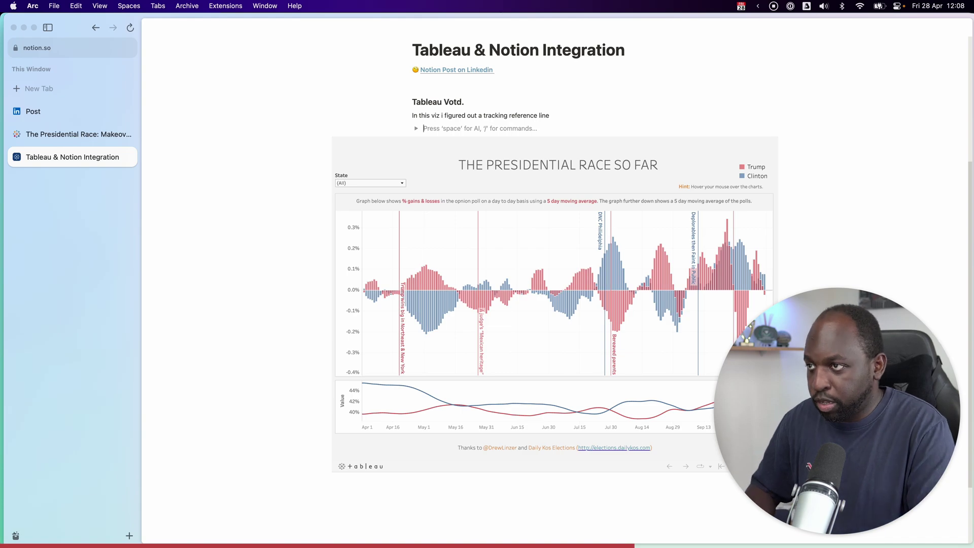
text(View the Viz)
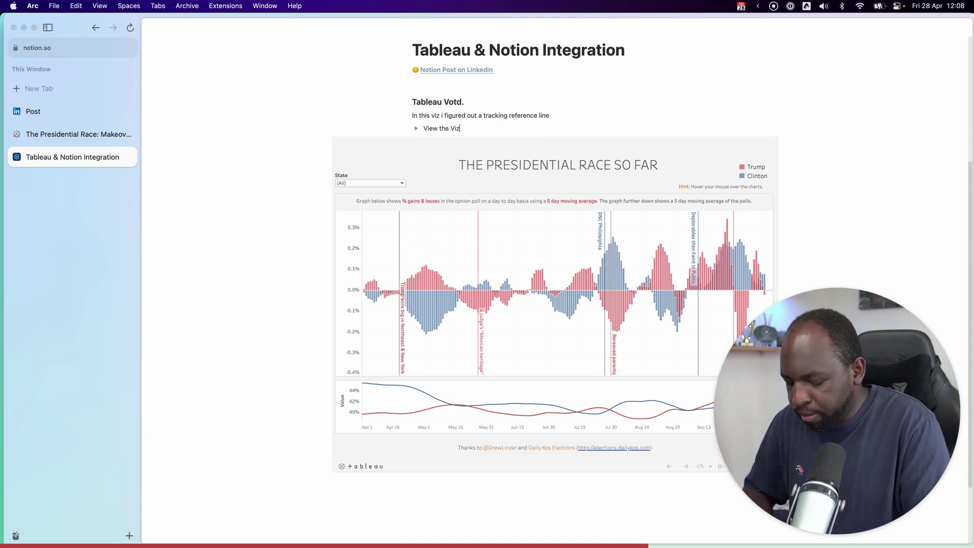
key(Return)
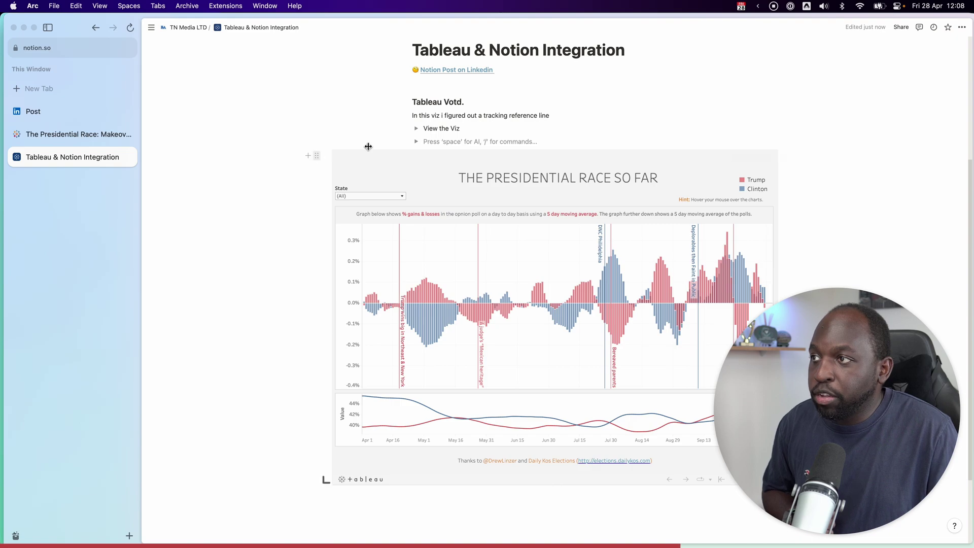
Expand the toggle and drag the Tableau embed inside it
click(416, 128)
drag(318, 170, 435, 141)
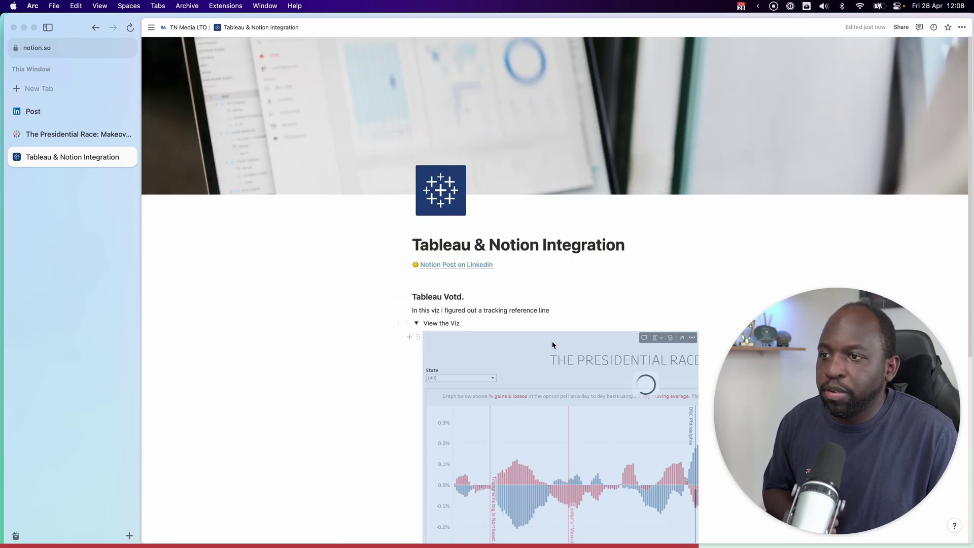
scroll(608, 284, down, 3)
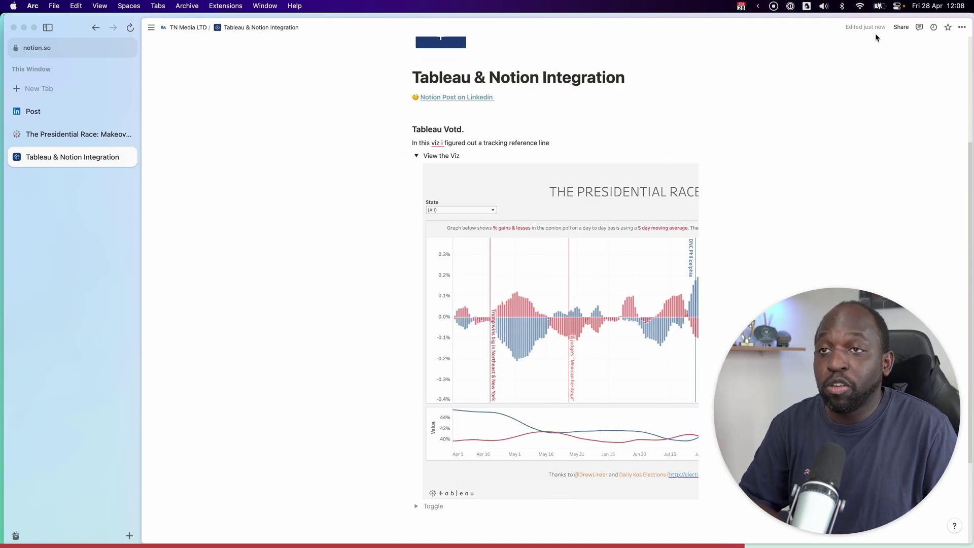
Turn on Full width for the page and collapse the 'View the Viz' toggle
click(961, 27)
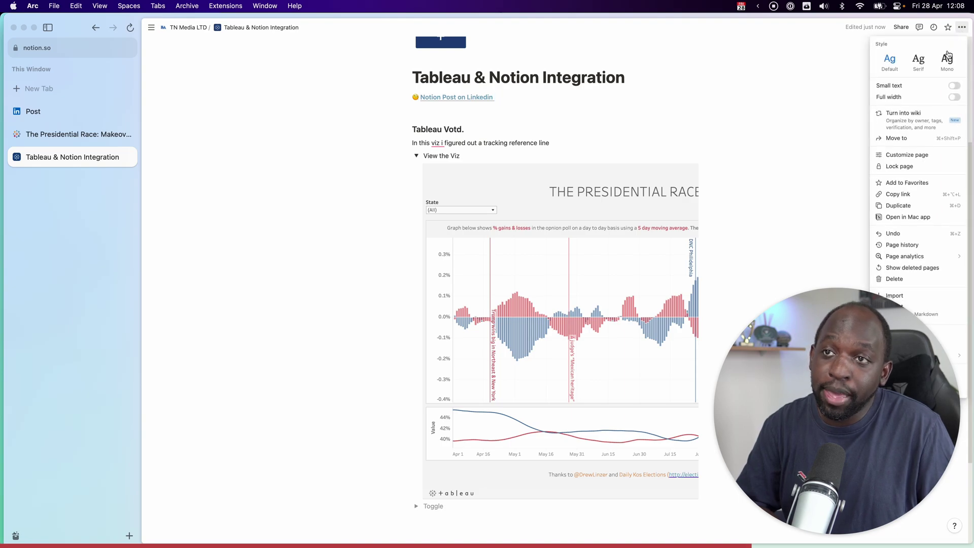
click(954, 98)
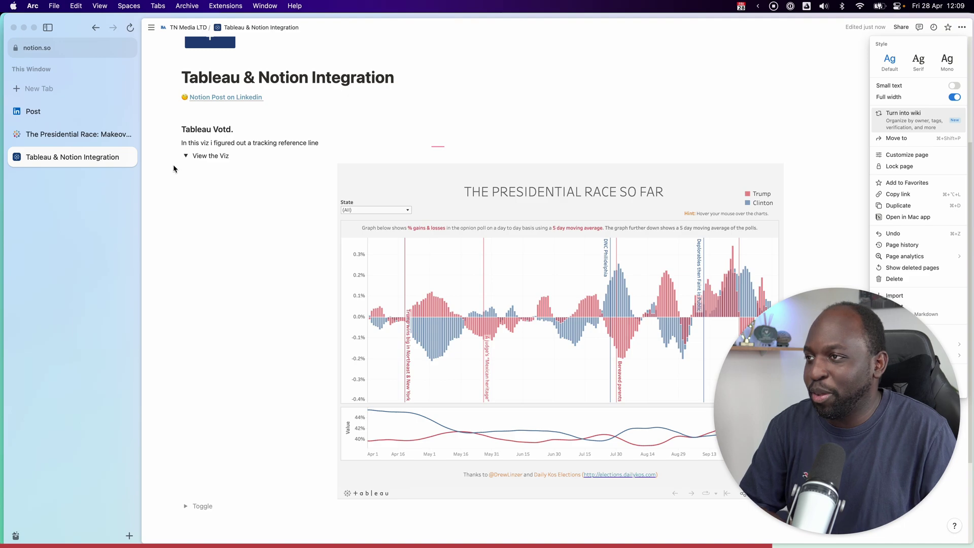
click(185, 157)
click(185, 158)
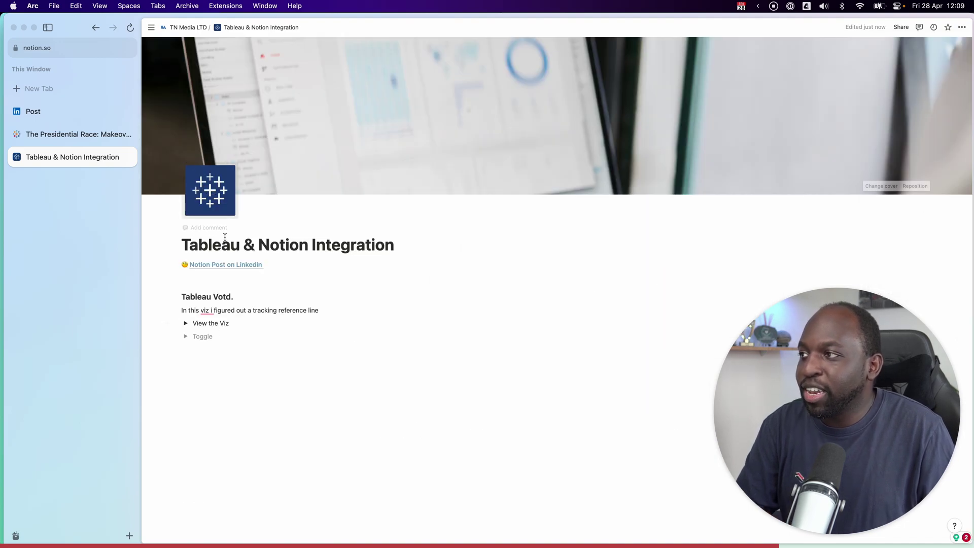
click(203, 336)
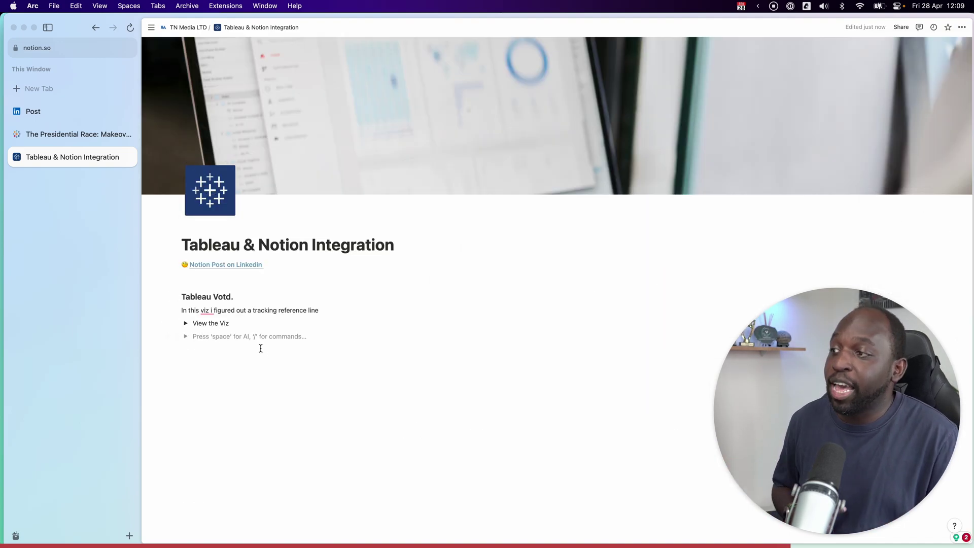
Expand 'View the Viz' and check the Presidential Race chart's bar tooltips, e.g. Clinton -0.19%
click(188, 325)
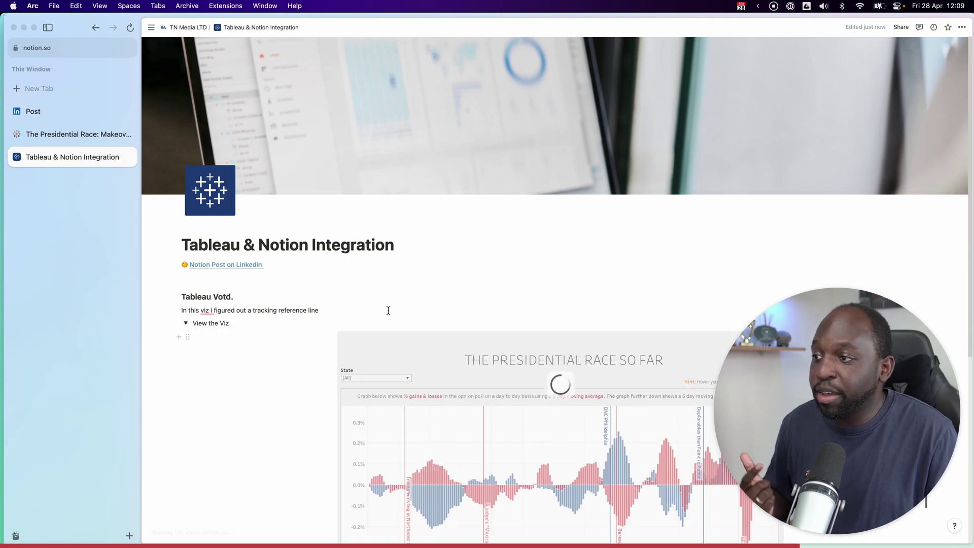
scroll(449, 251, down, 3)
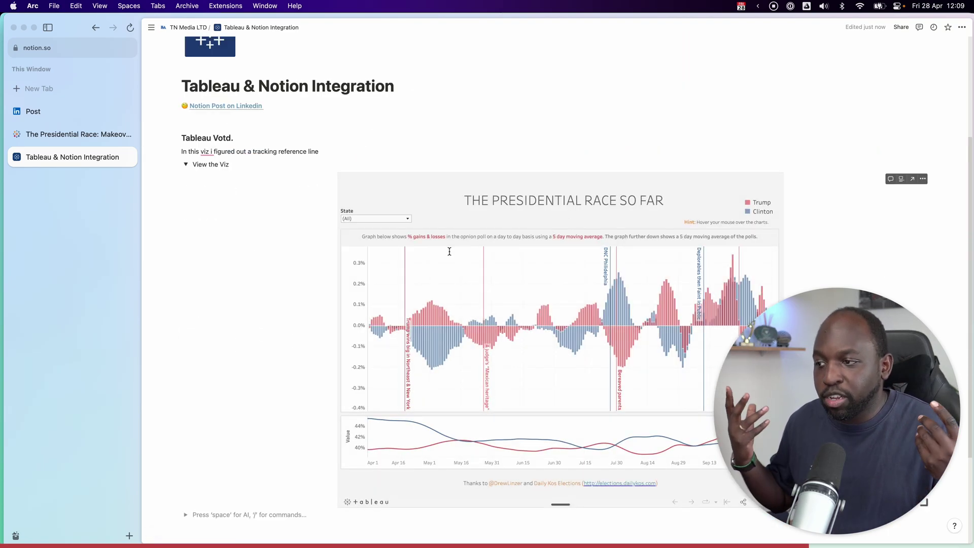
mouse_move(563, 327)
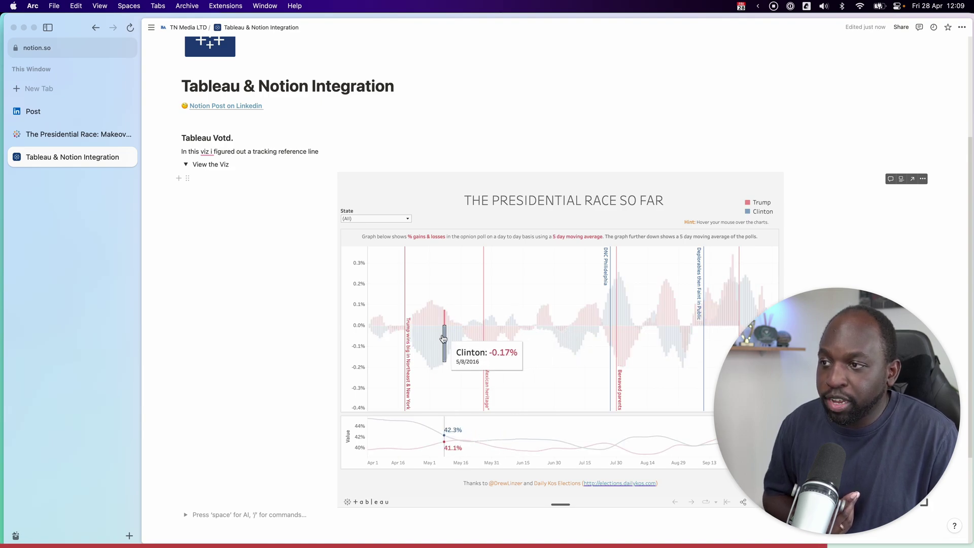
mouse_move(450, 339)
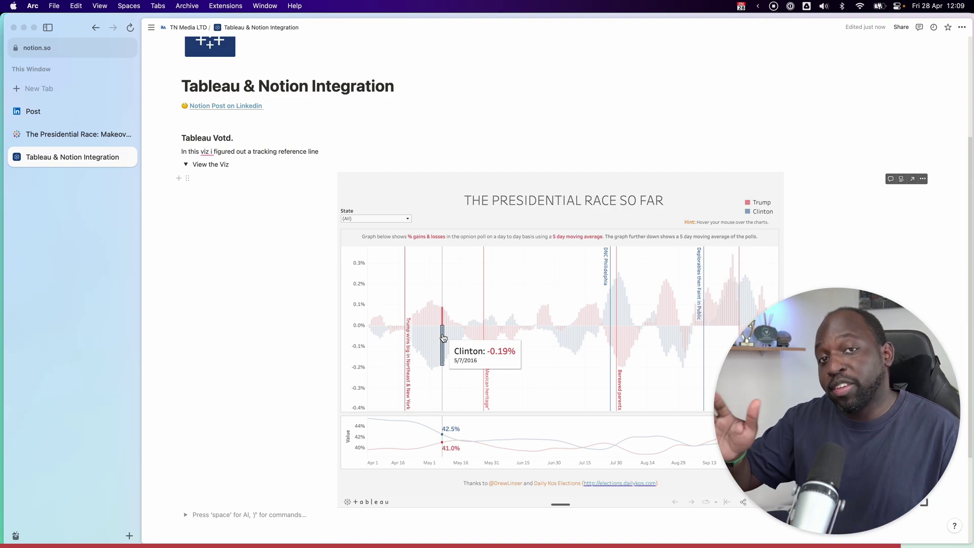
Collapse 'View the Viz' to hide the Presidential Race embed under the description
click(186, 165)
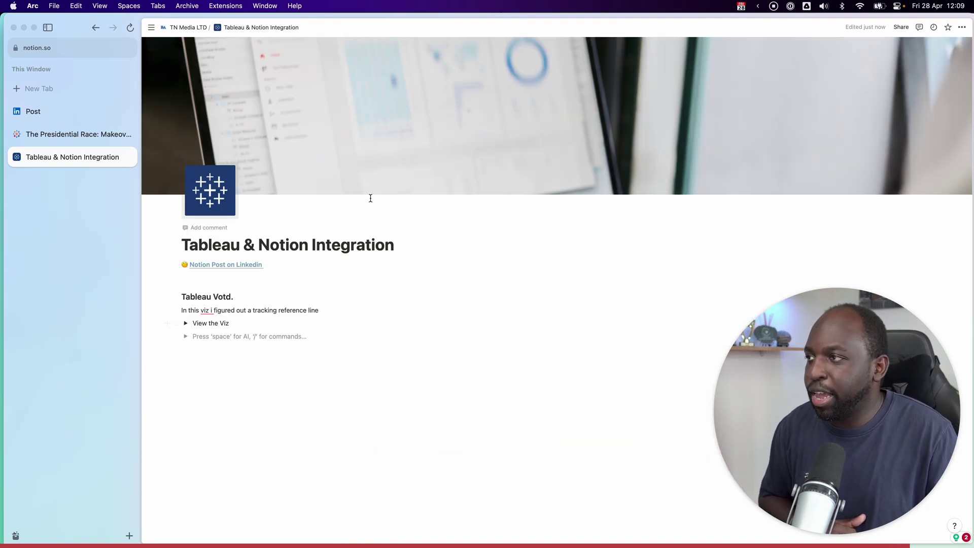